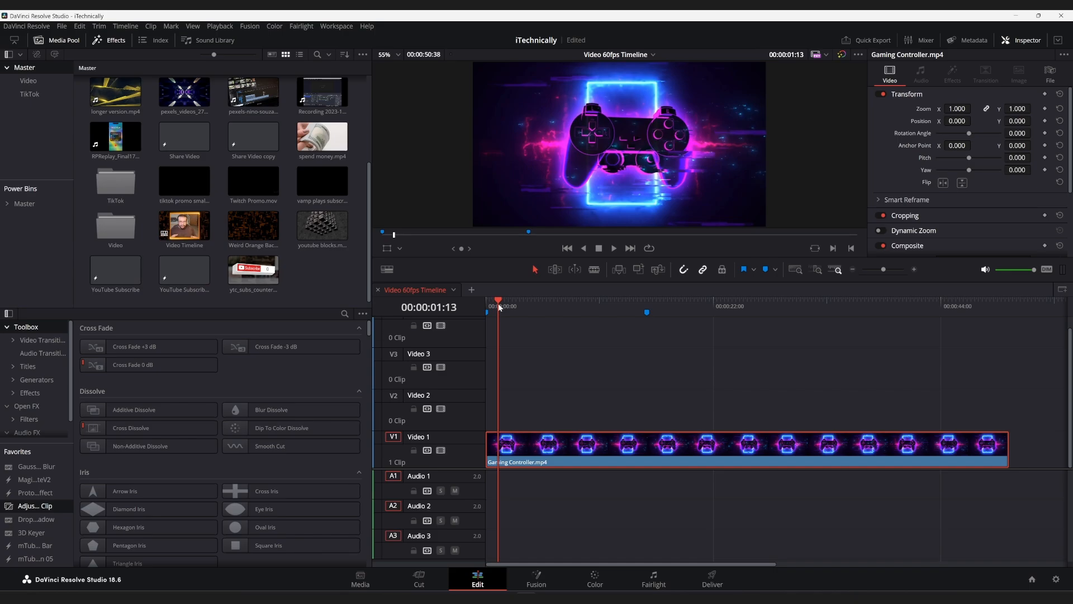
- Search the effects library for "adj" to locate the Adjustment Clip effect, and clear the search
left_click(345, 314)
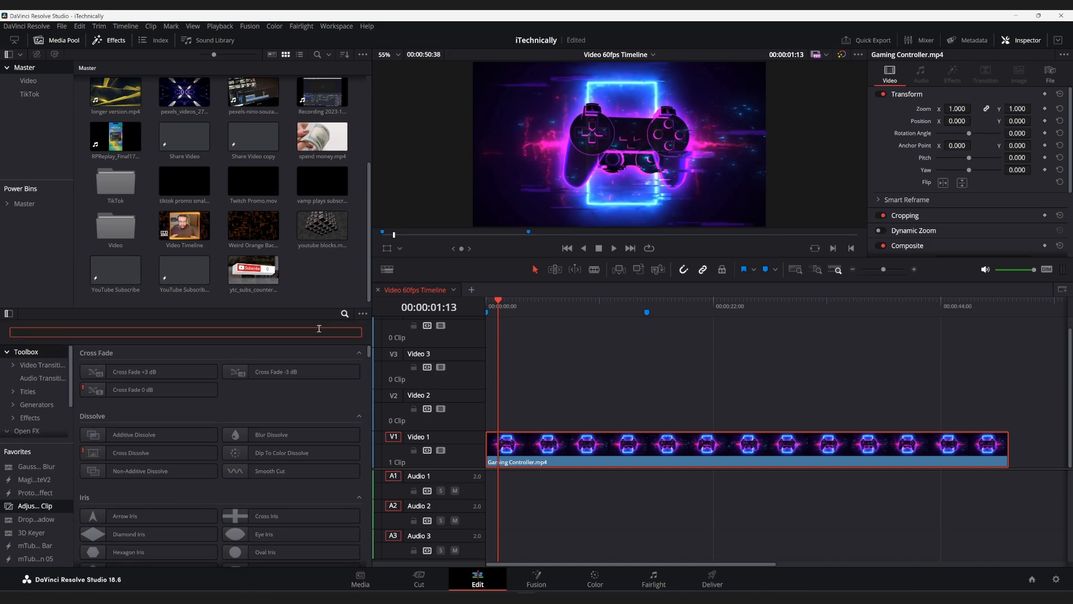
type("a")
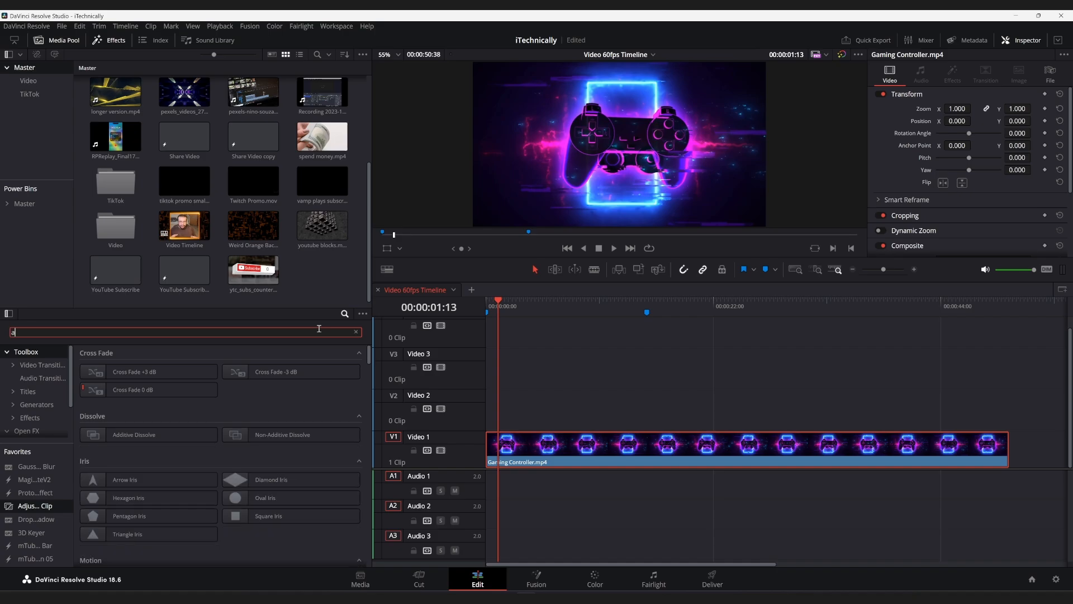
type("dj")
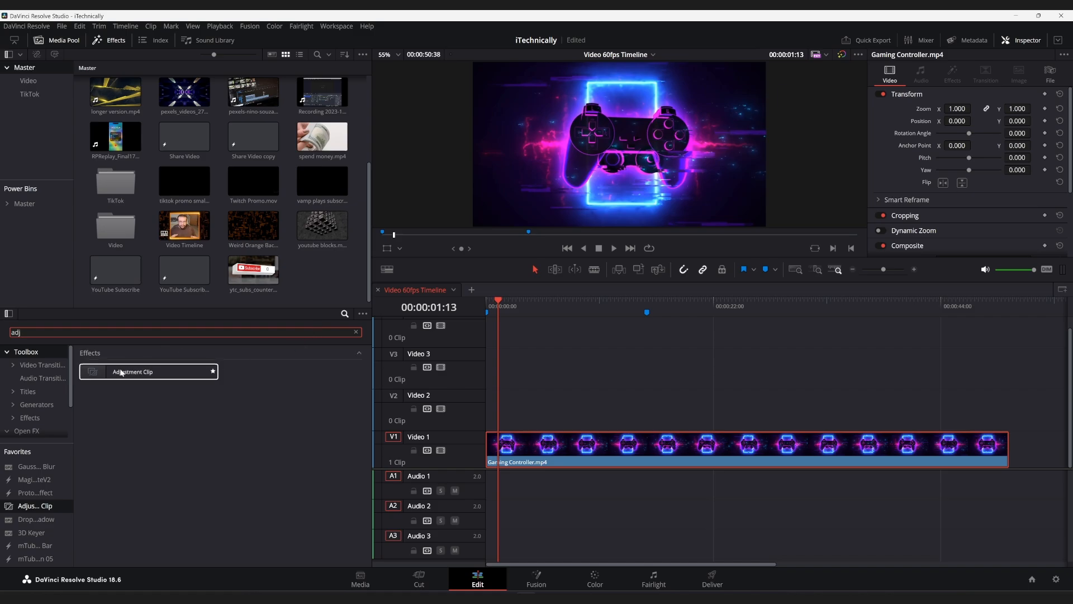
left_click(35, 417)
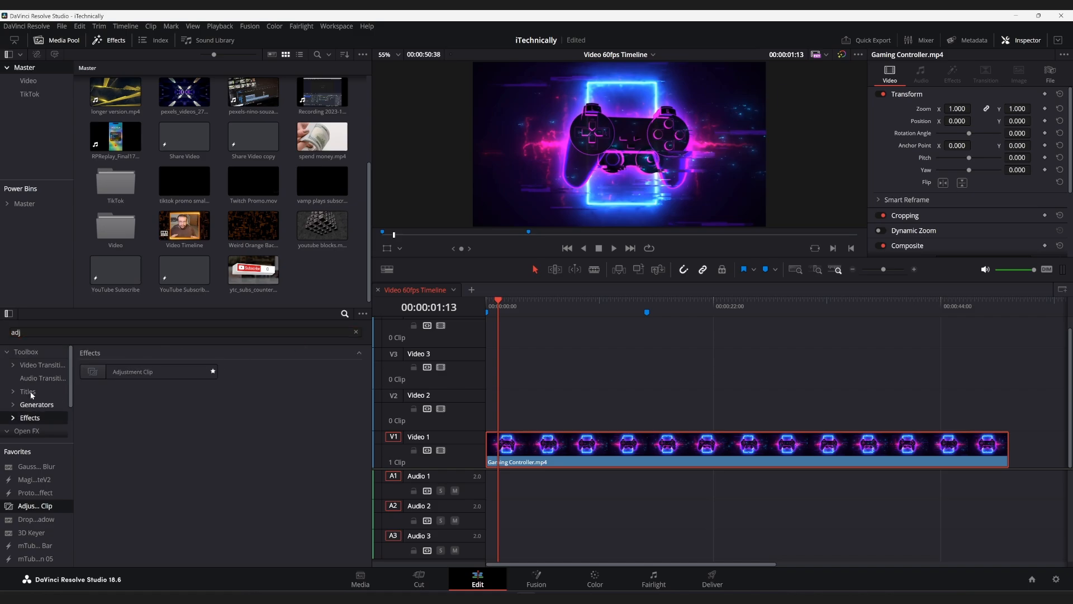
left_click(35, 354)
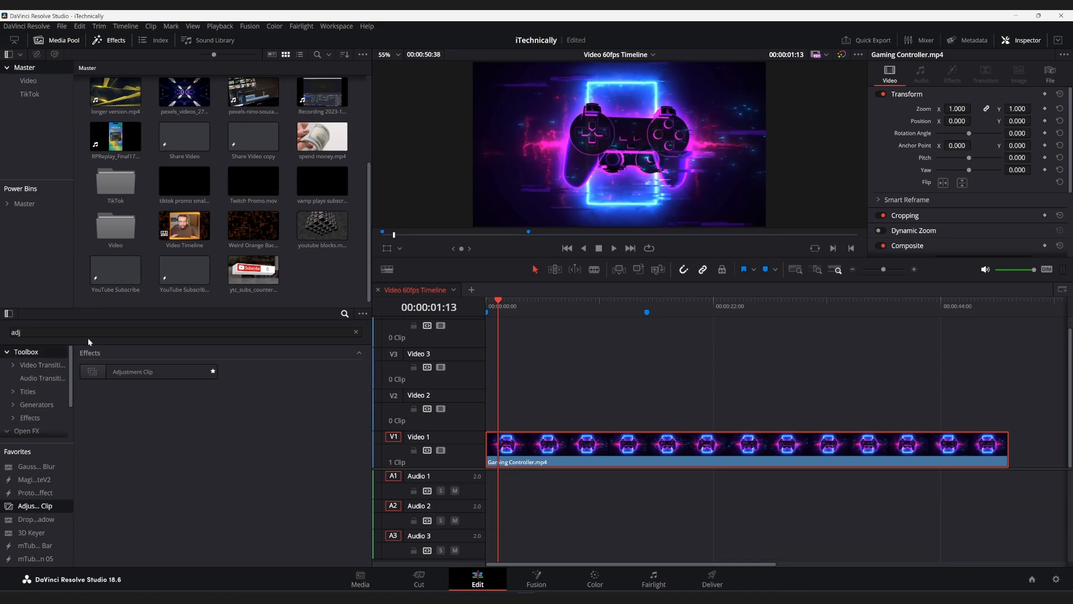
left_click(113, 40)
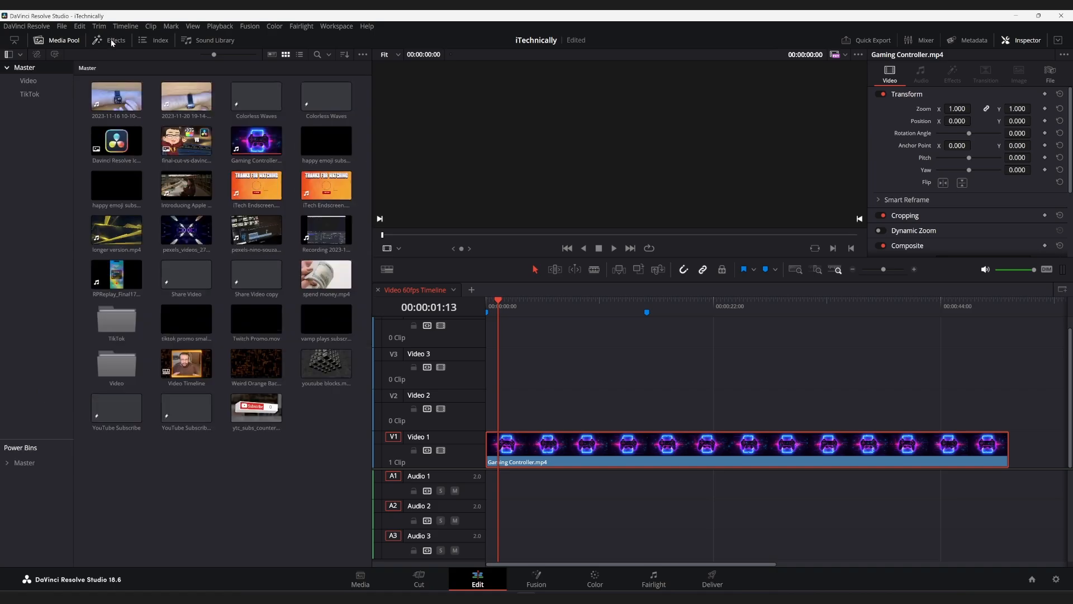
left_click(112, 41)
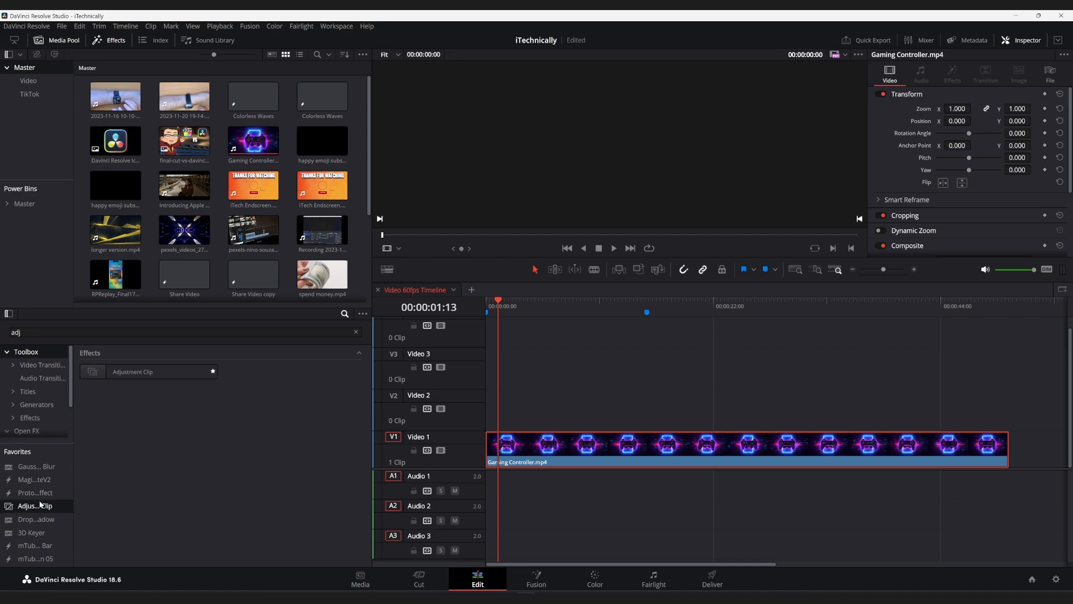
left_click(356, 331)
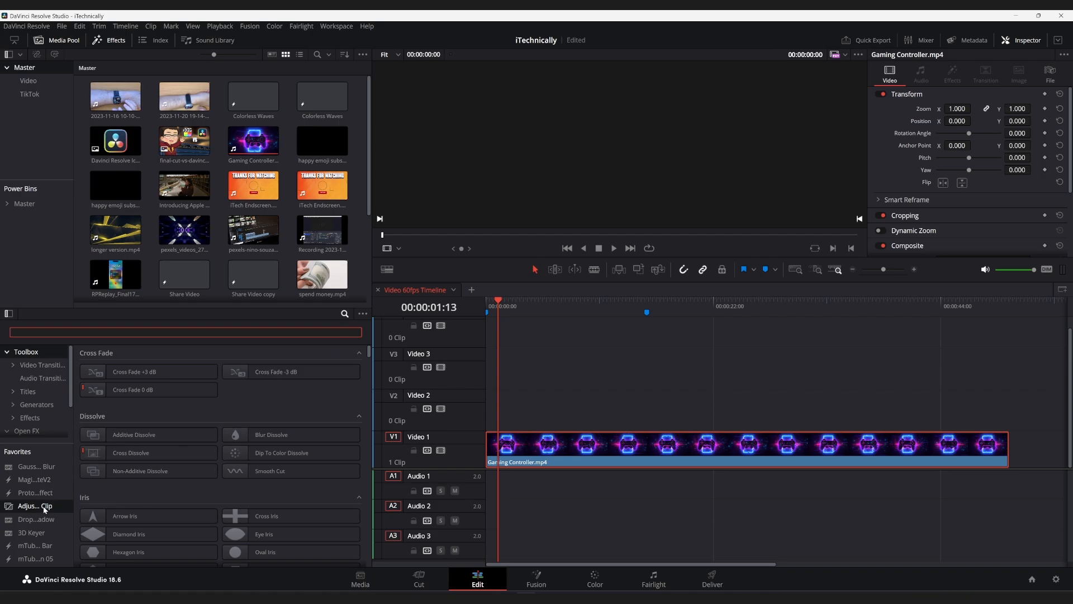
- Add an Adjustment Clip at the start of Video 2 and extend it to the end of Gaming Controller.mp4
left_click_drag(45, 509, 486, 412)
left_click(519, 411)
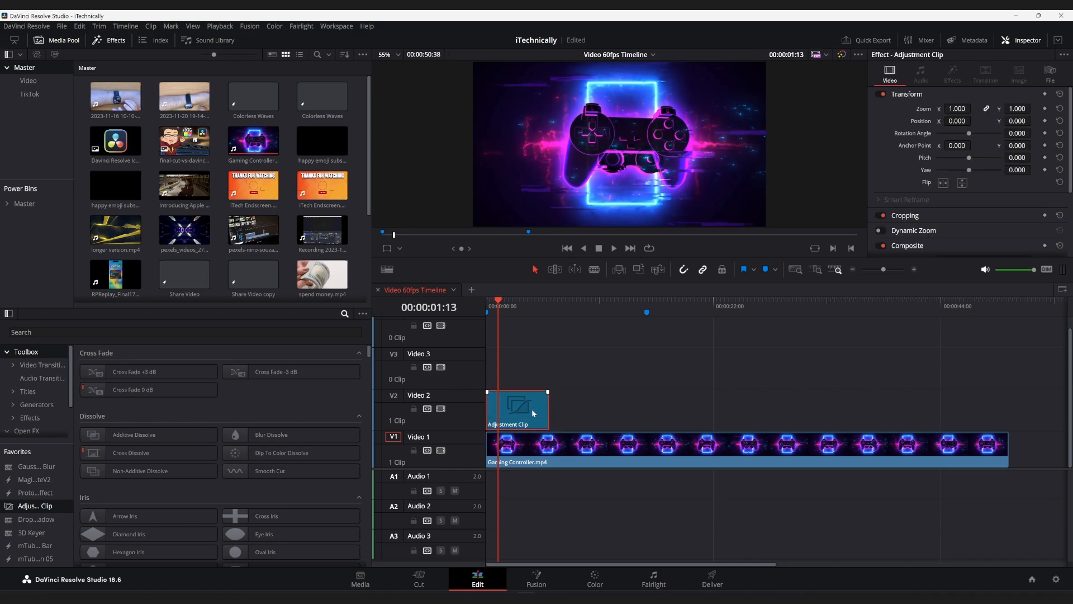
left_click_drag(549, 411, 1003, 426)
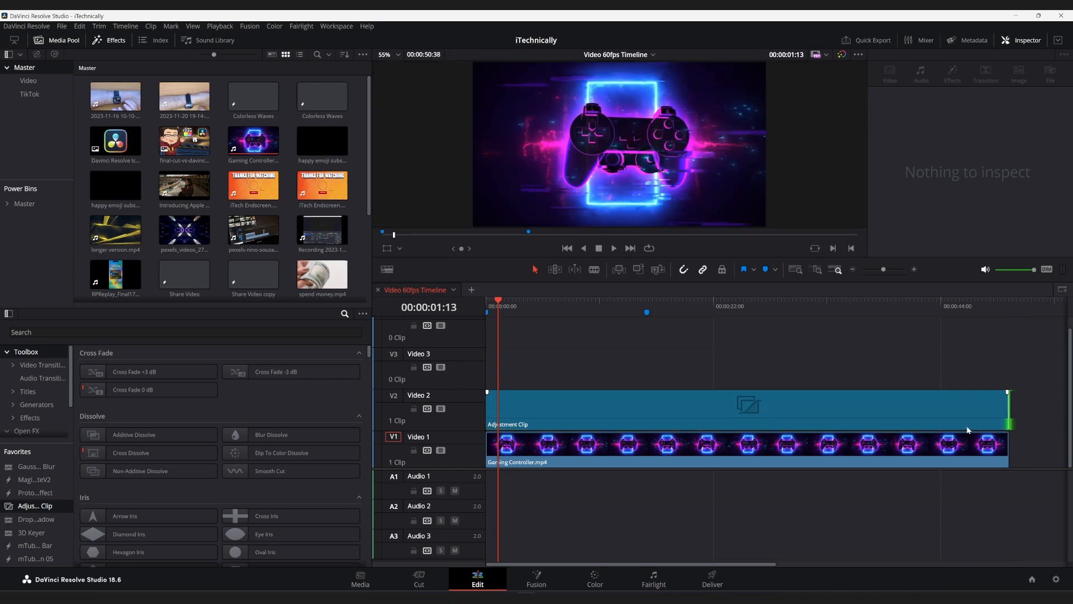
- Apply the MotionVFX mMatrix - Neo LUT to the adjustment clip's node 01 on the Color page and return to the Edit page
left_click(881, 416)
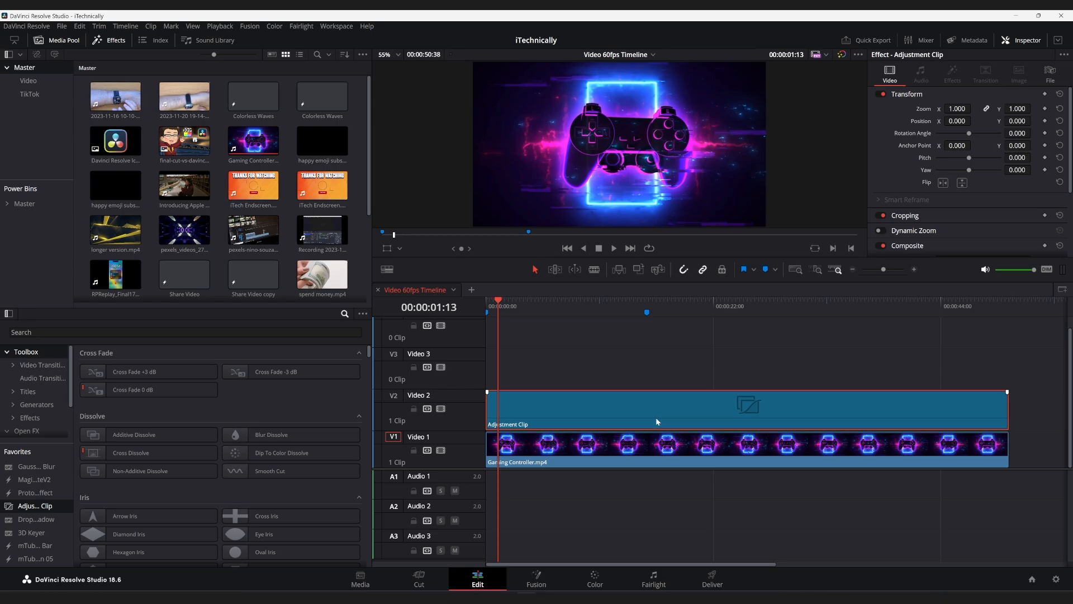
left_click(596, 576)
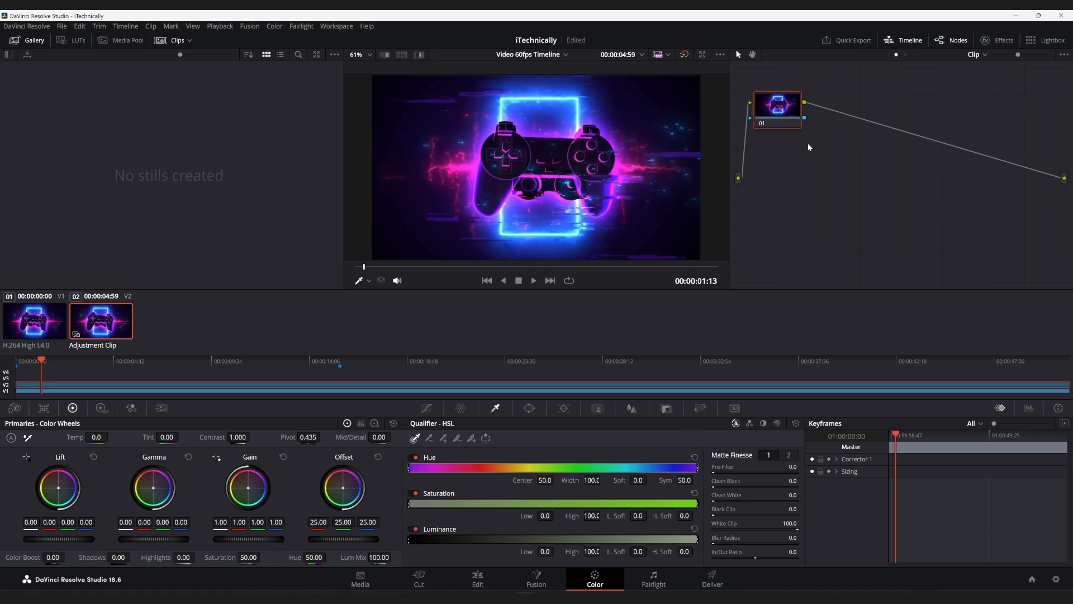
right_click(795, 118)
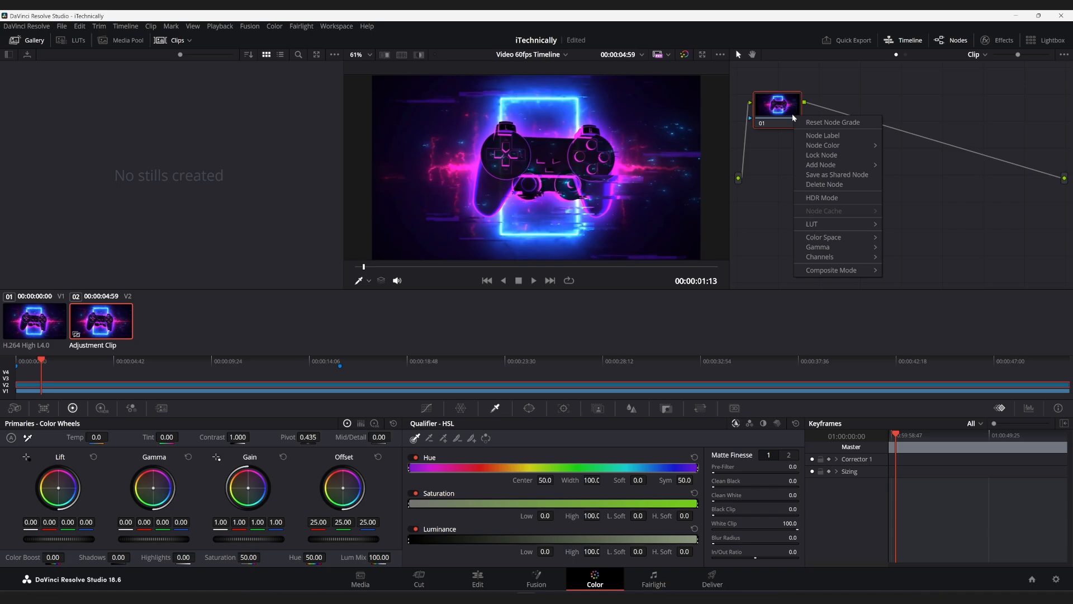
mouse_move(866, 225)
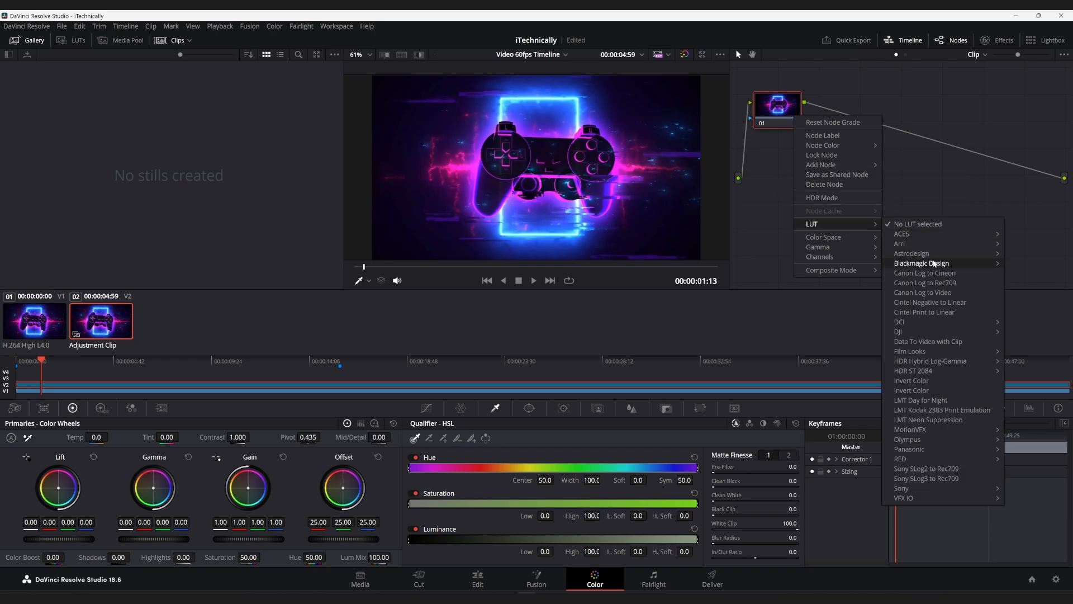
mouse_move(937, 268)
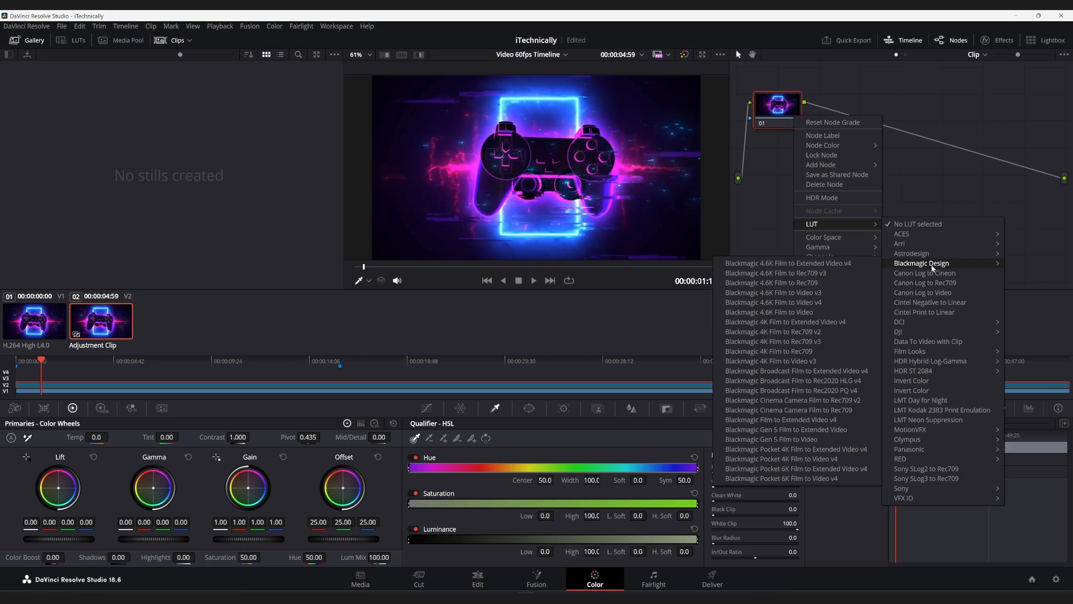
mouse_move(912, 430)
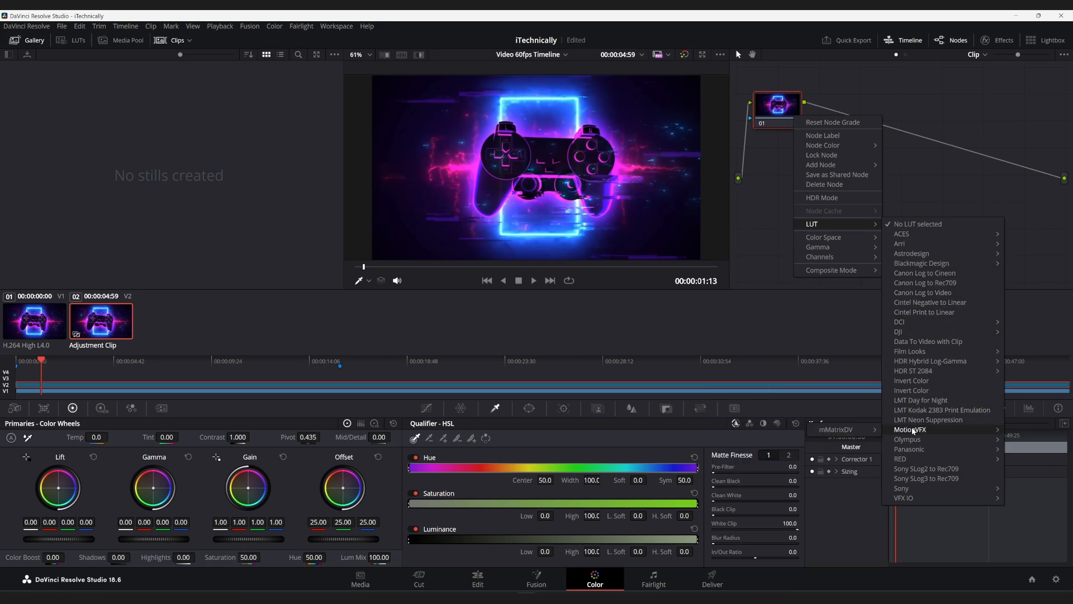
mouse_move(851, 430)
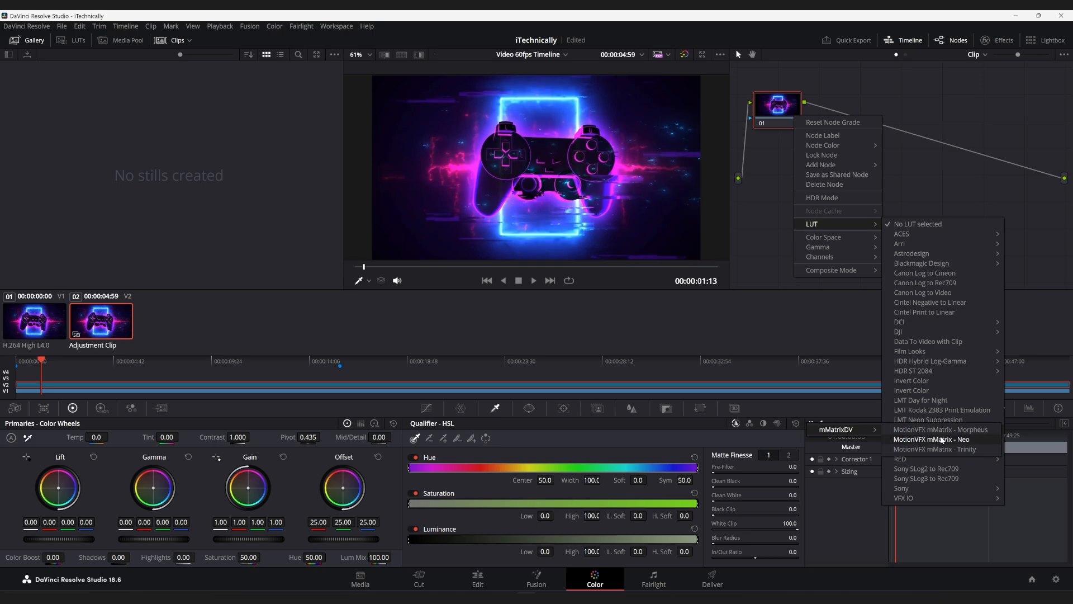
left_click(943, 439)
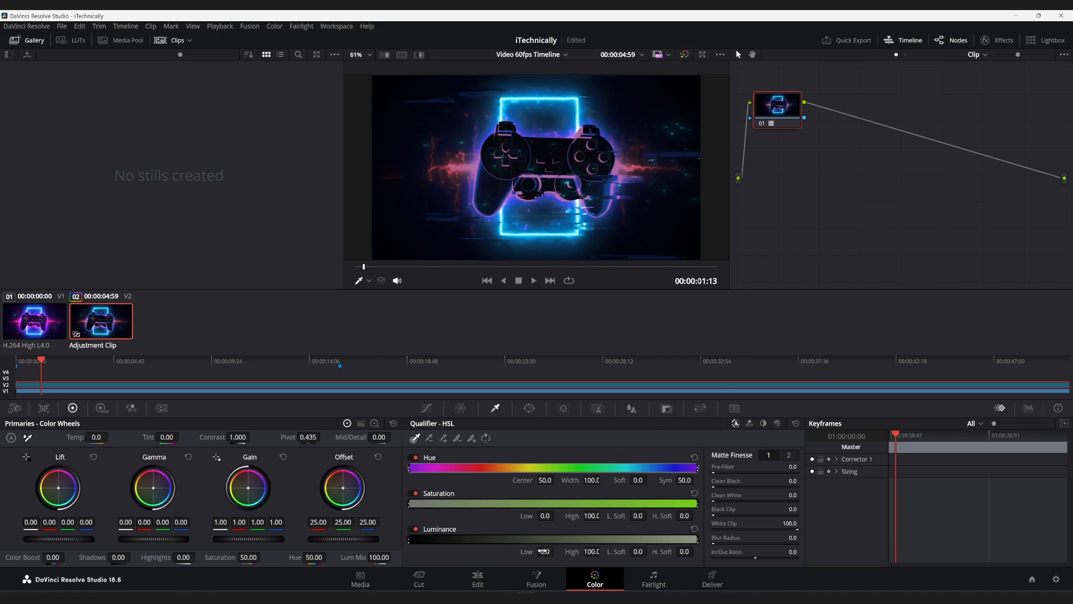
left_click(485, 584)
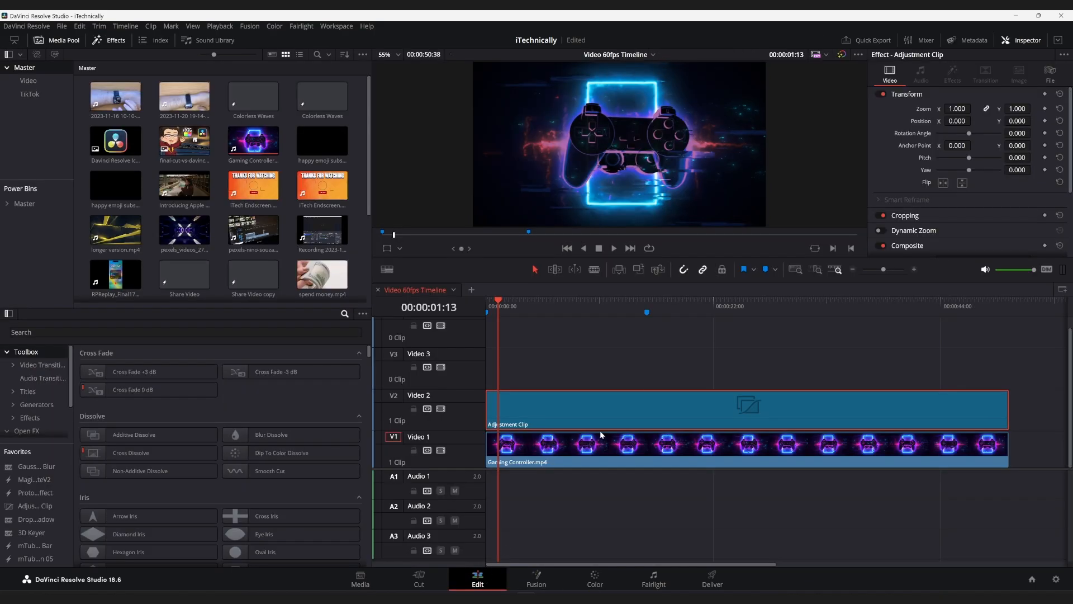
- Shorten the Video 2 adjustment clip so it ends just past the 00:00:22:00 mark
left_click(755, 386)
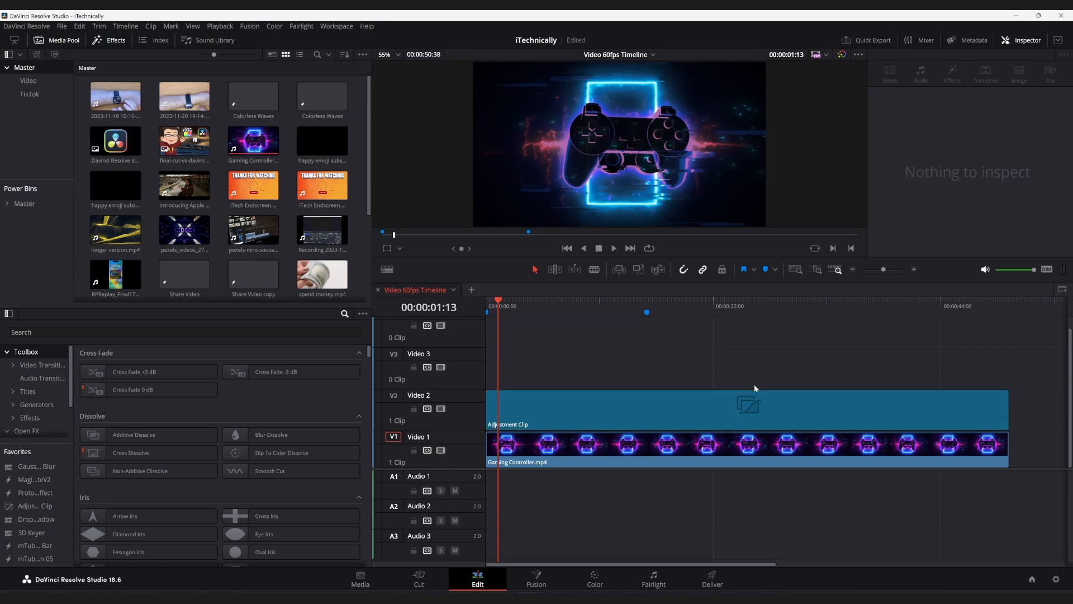
left_click(849, 395)
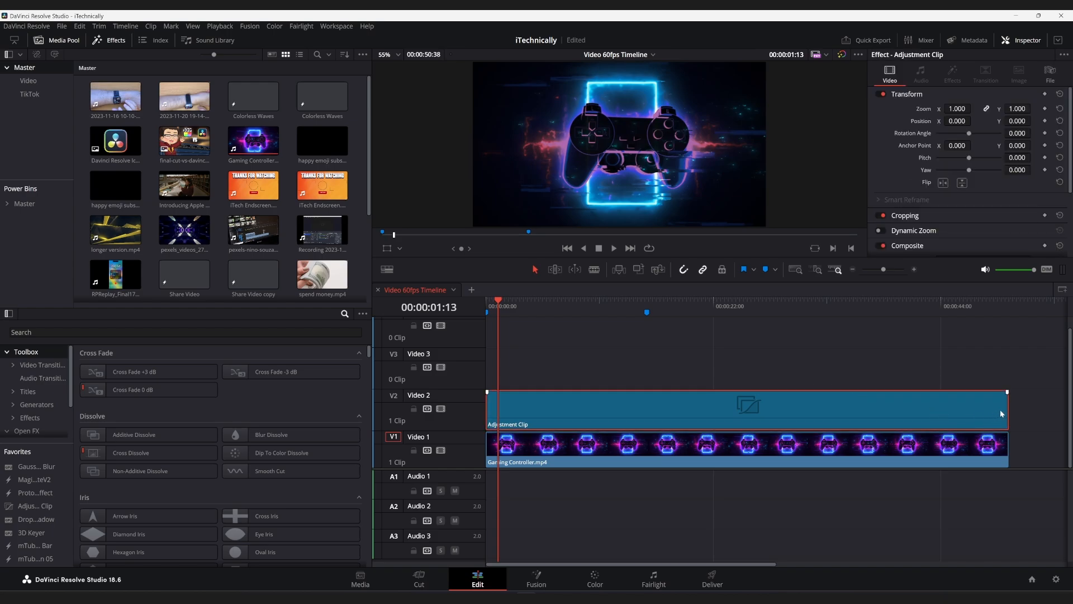
left_click_drag(1006, 409, 725, 407)
- Compare frames covered by the adjustment clip with uncovered frames of the video beyond its end
left_click(707, 310)
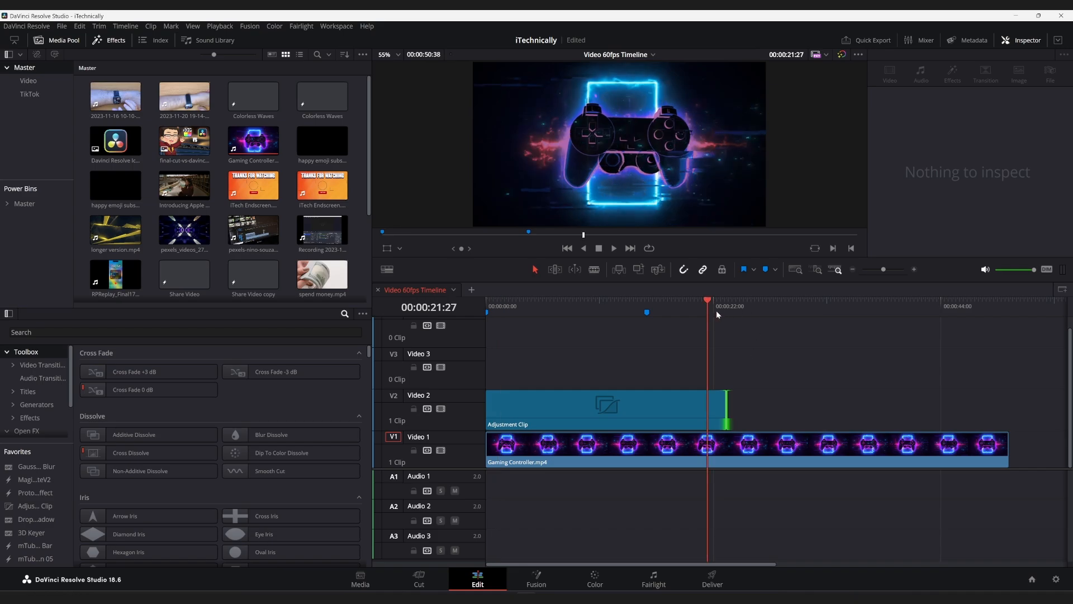
left_click(774, 308)
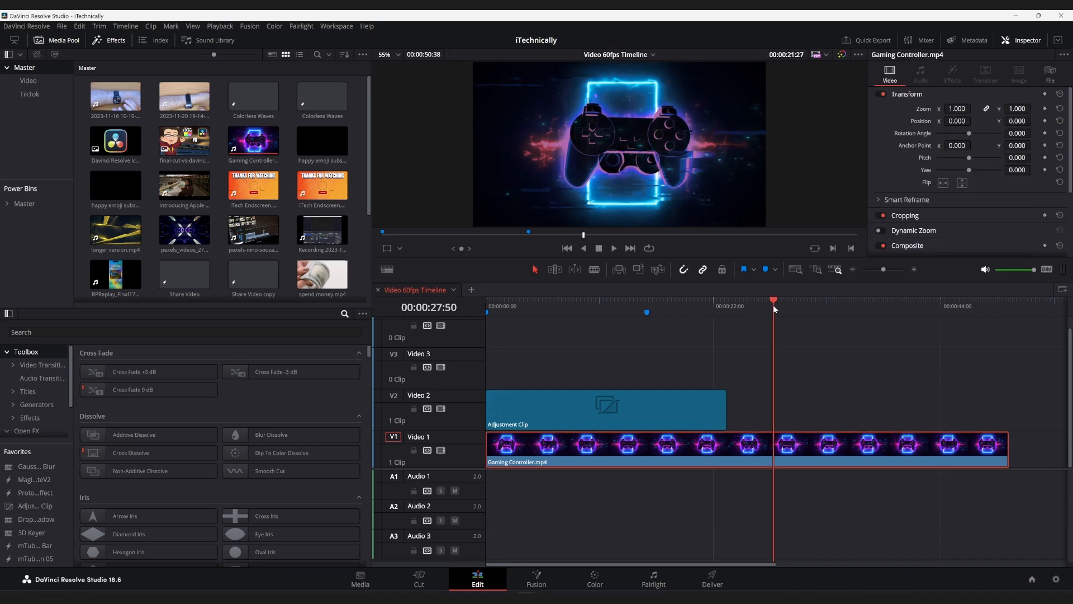
left_click(686, 308)
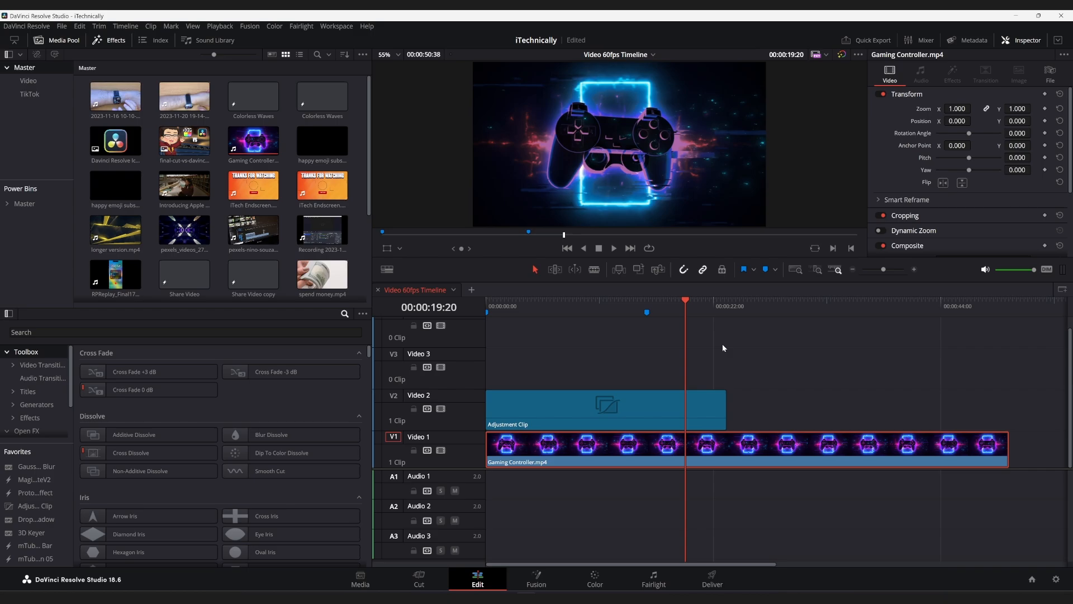
left_click(766, 313)
left_click(696, 317)
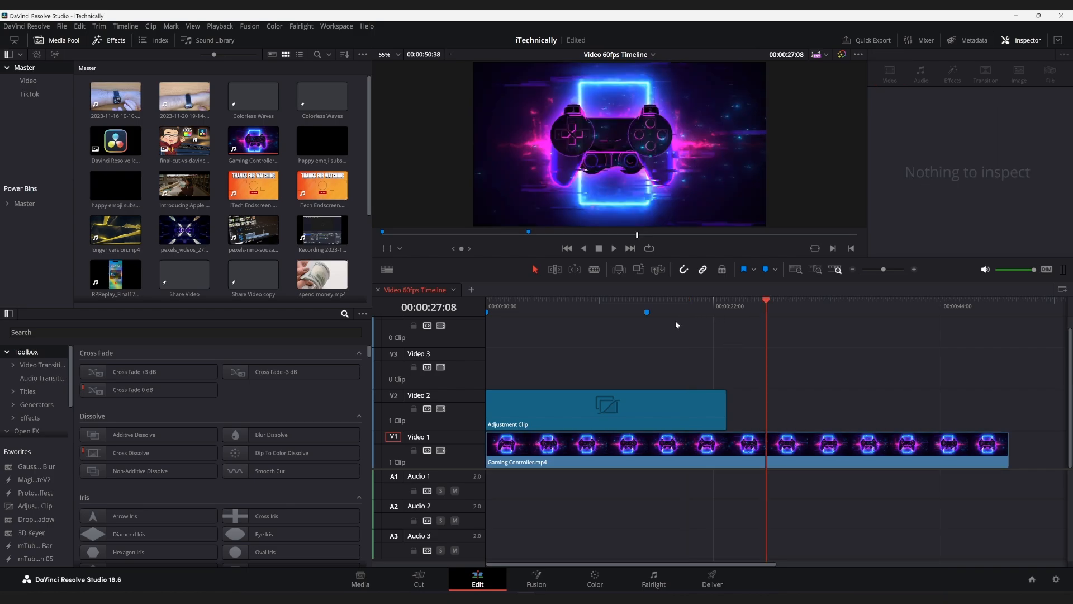
left_click(675, 320)
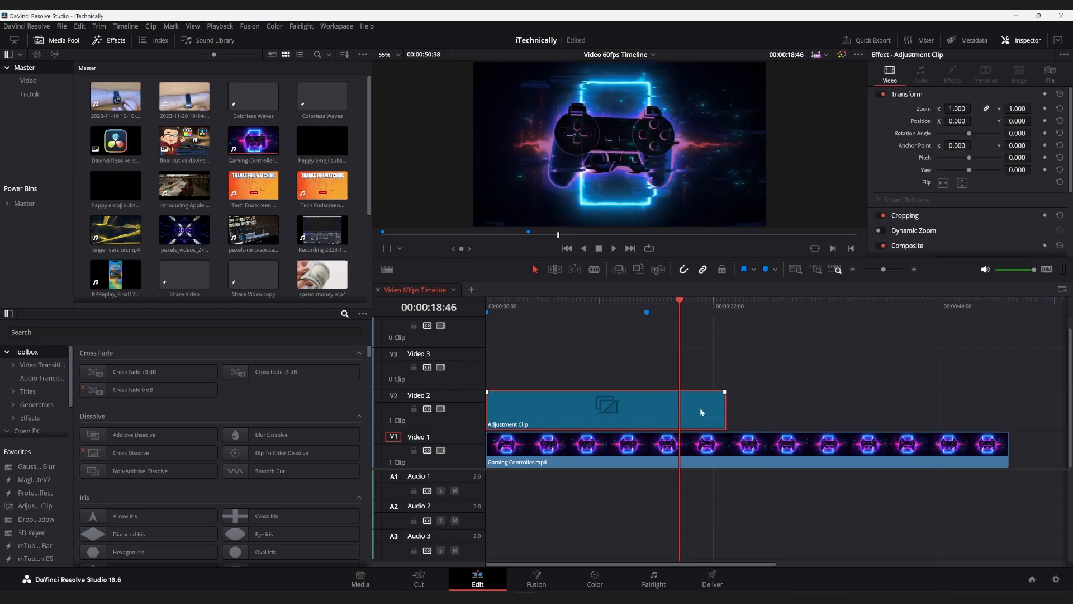
- Extend the Video 2 adjustment clip back to the end of Gaming Controller.mp4
left_click_drag(722, 409, 995, 420)
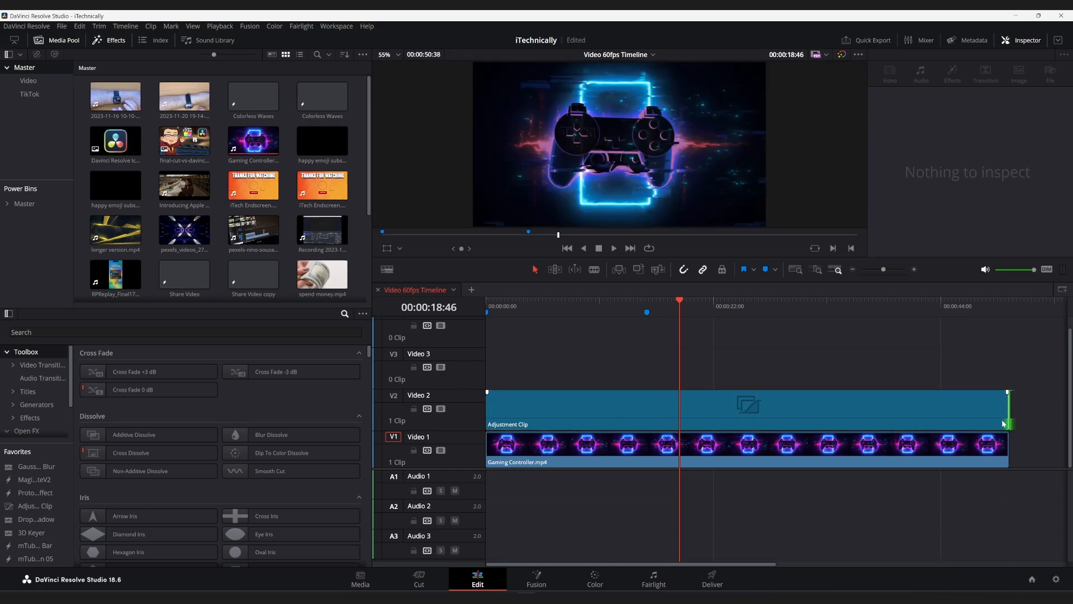
left_click(750, 406)
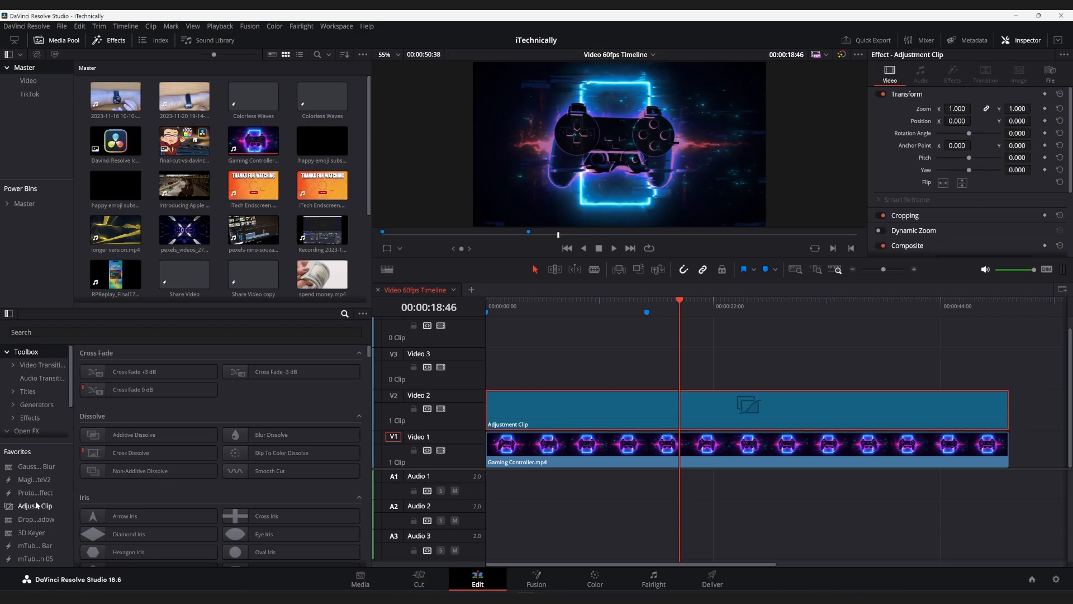
- Add a second Adjustment Clip on Video 3 spanning the full length of Gaming Controller.mp4, and disable the Video 2 track
left_click_drag(36, 506, 511, 366)
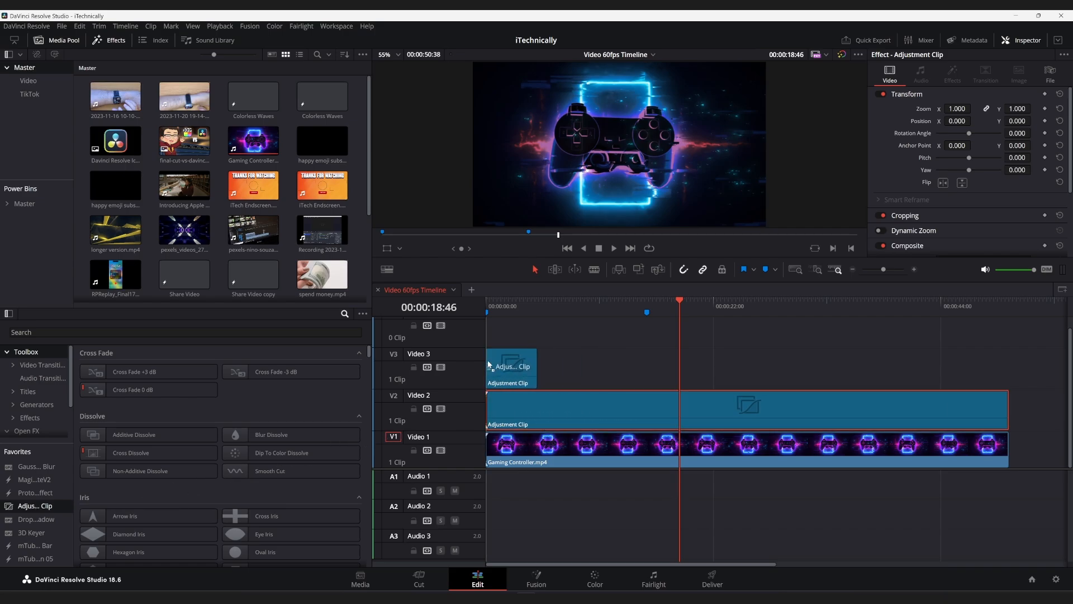
left_click(511, 364)
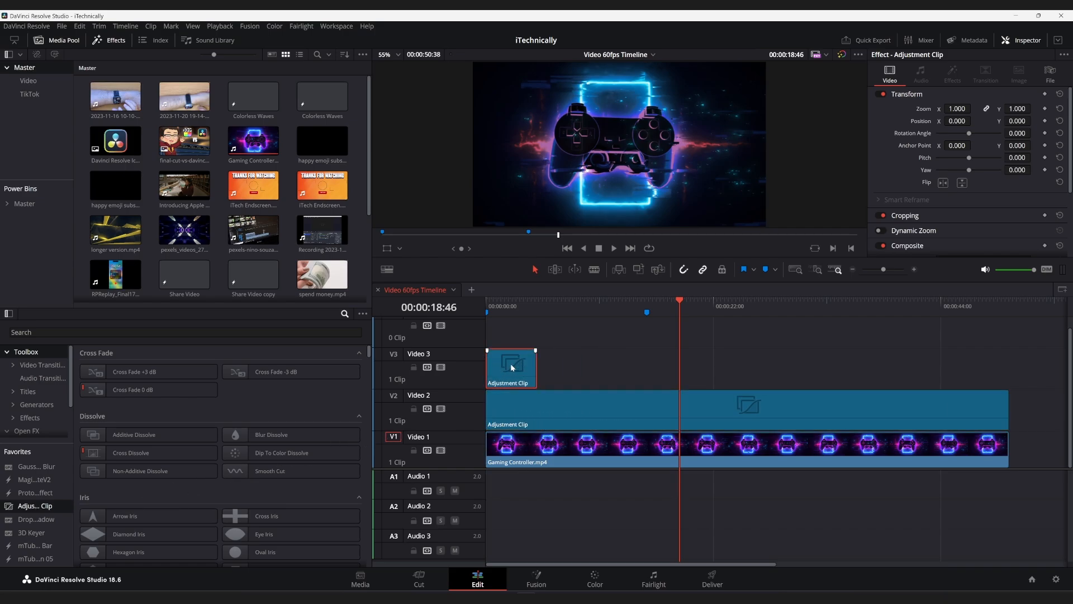
left_click_drag(537, 367, 1004, 371)
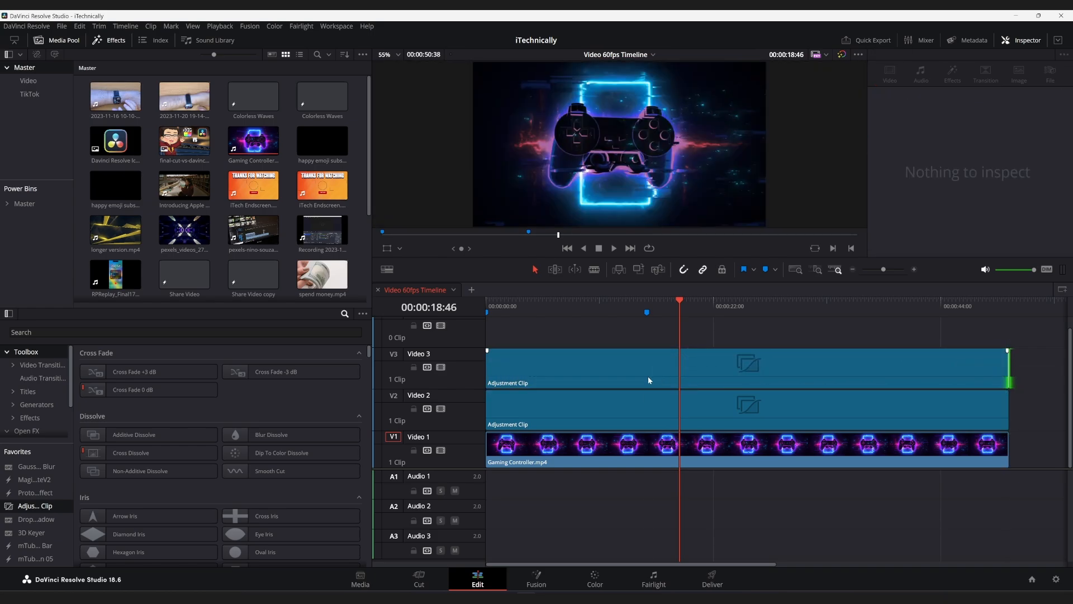
left_click(442, 409)
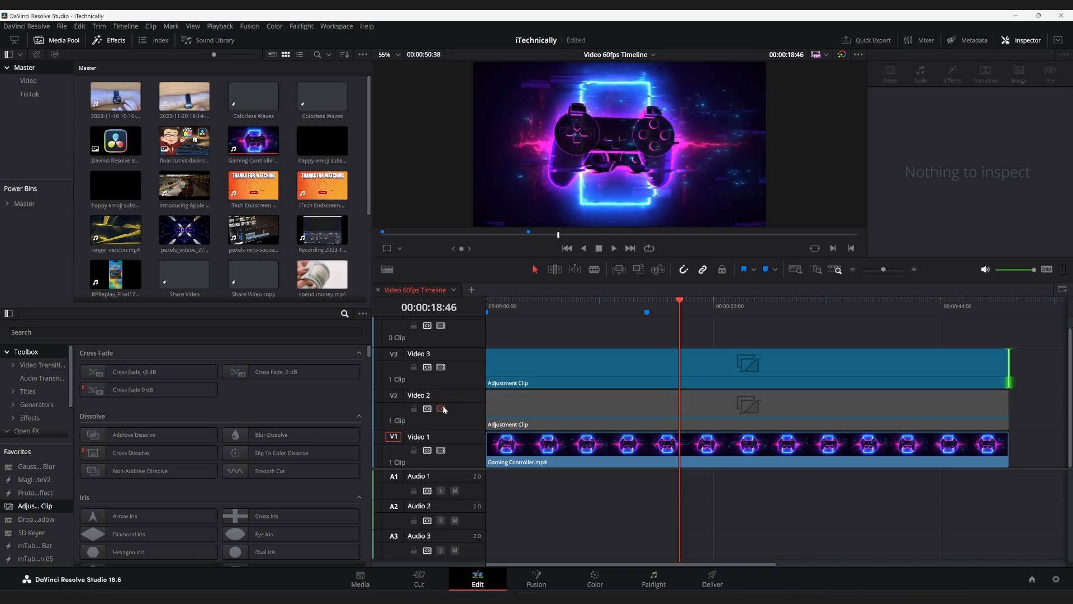
- Apply the Digital Glitch Fusion effect to the adjustment clip on Video 3
left_click(582, 361)
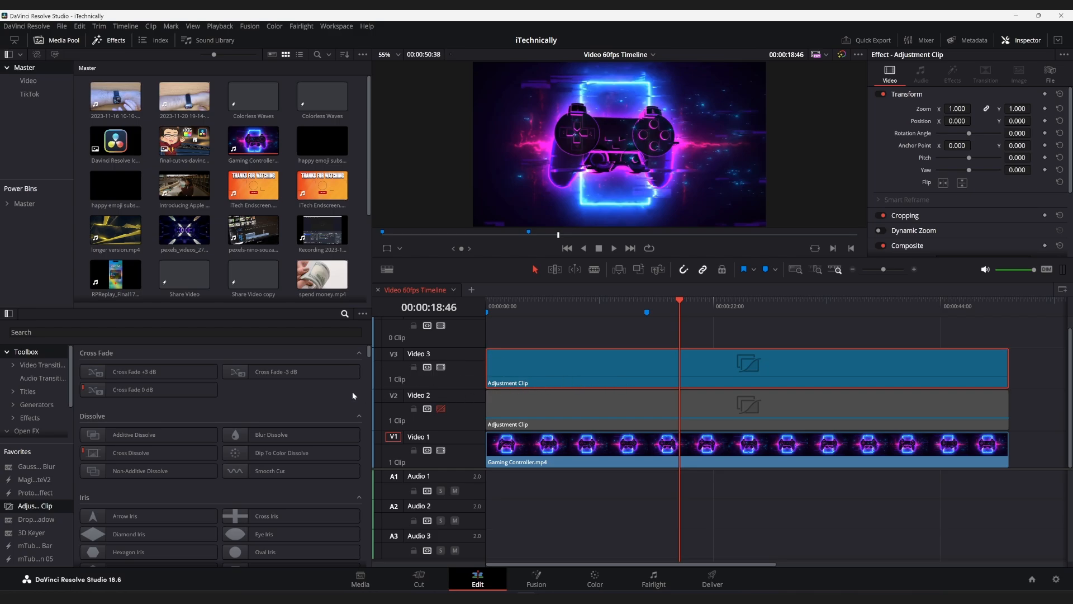
left_click(39, 419)
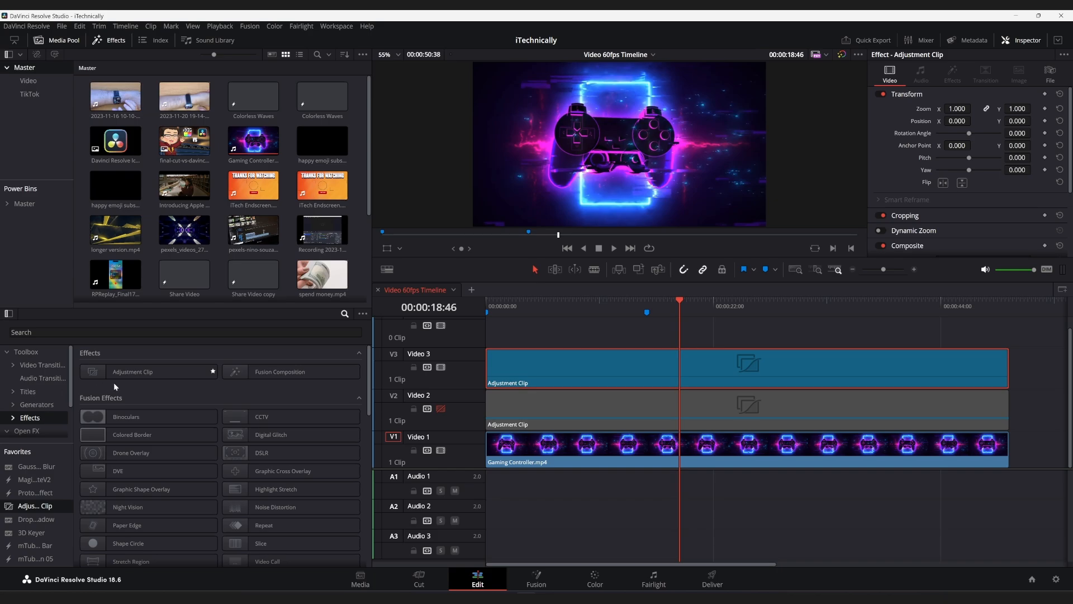
scroll(115, 386, "down", 1)
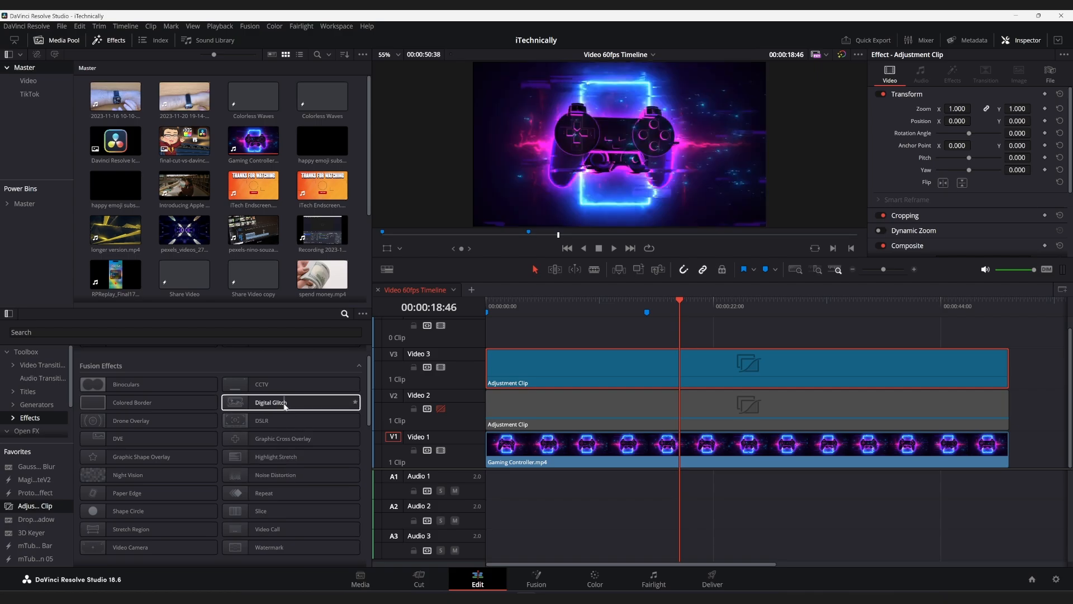
left_click_drag(285, 406, 620, 367)
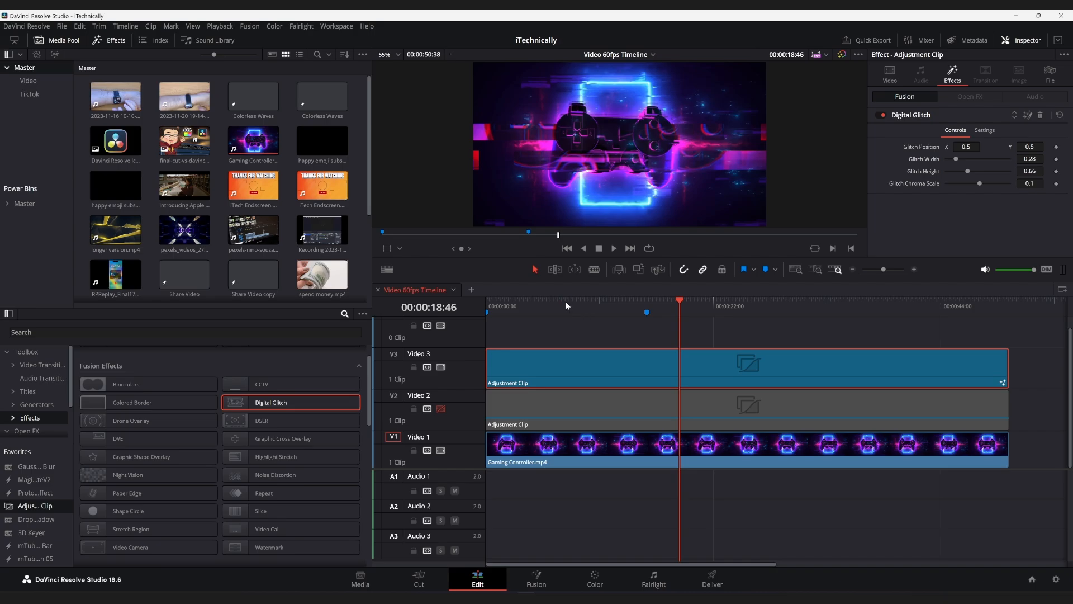
- Scrub through the glitched footage and play it from the start of the timeline to check the effect
left_click_drag(566, 301, 613, 311)
left_click(588, 454)
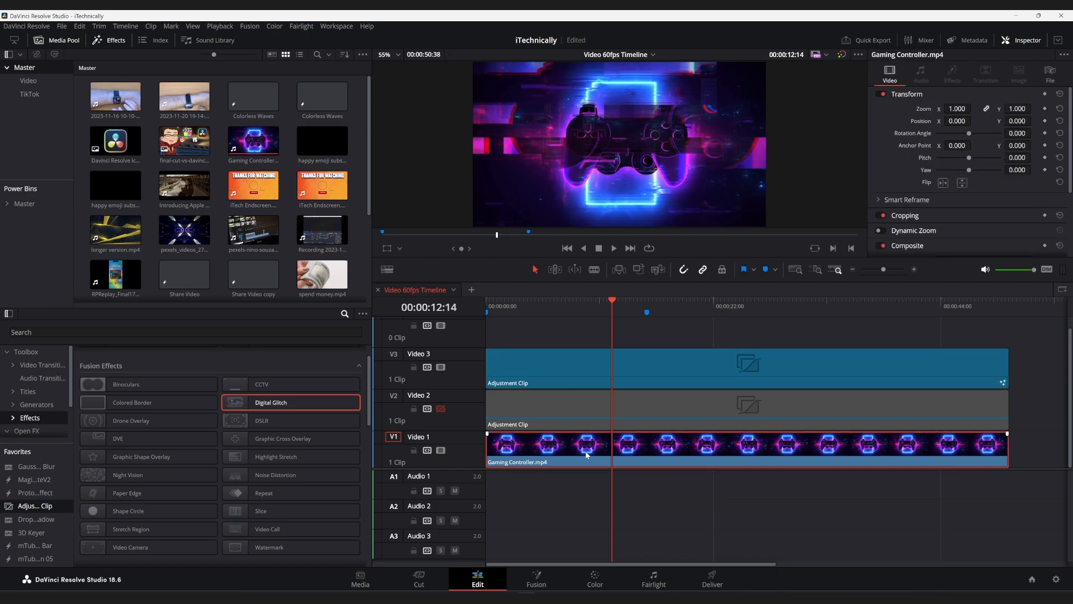
left_click_drag(613, 300, 482, 304)
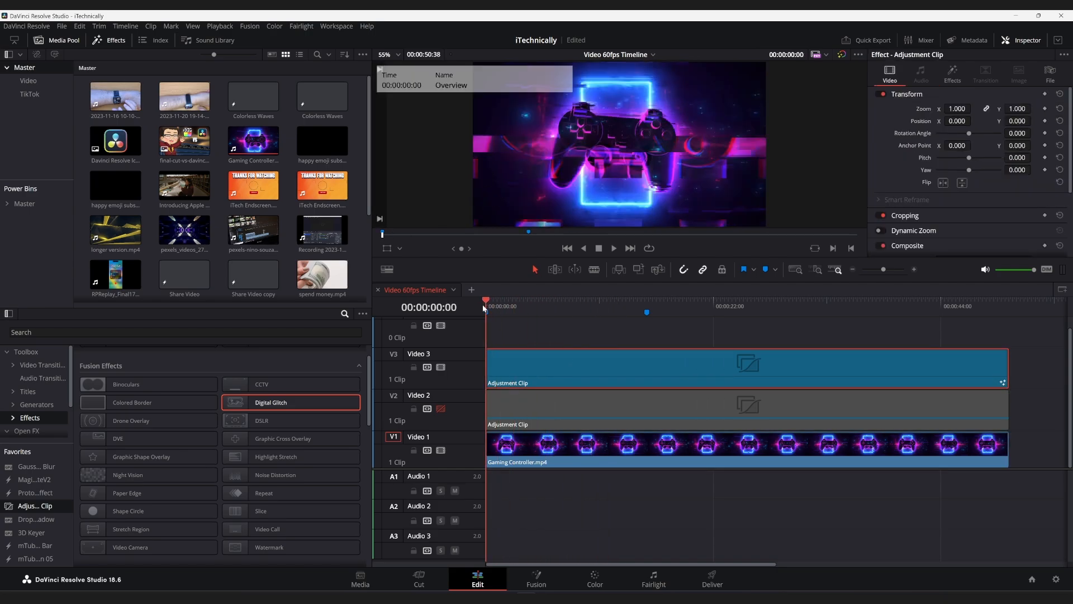
key("space")
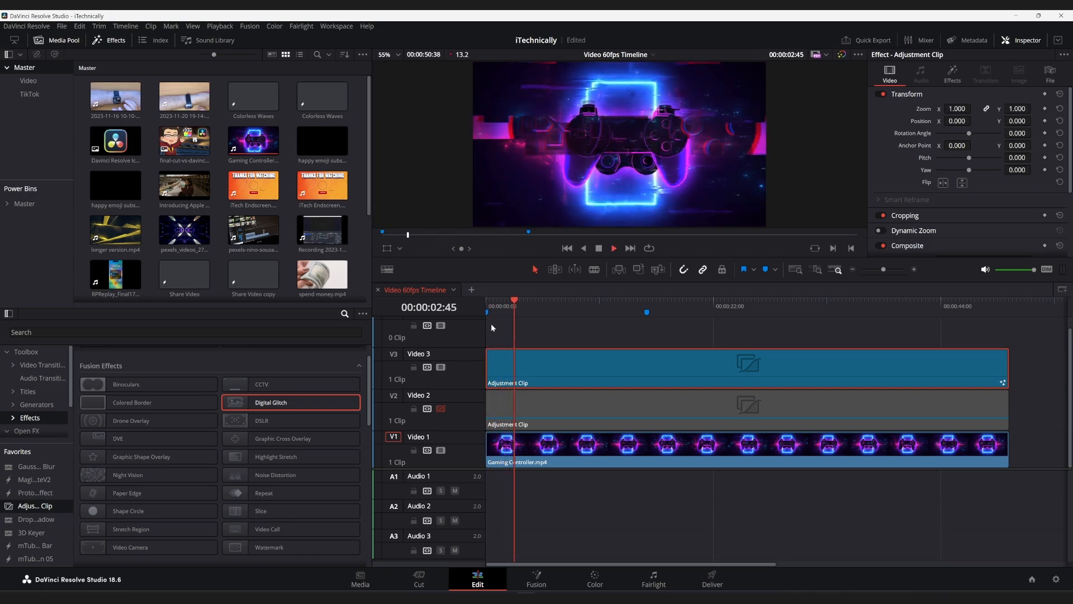
key("space")
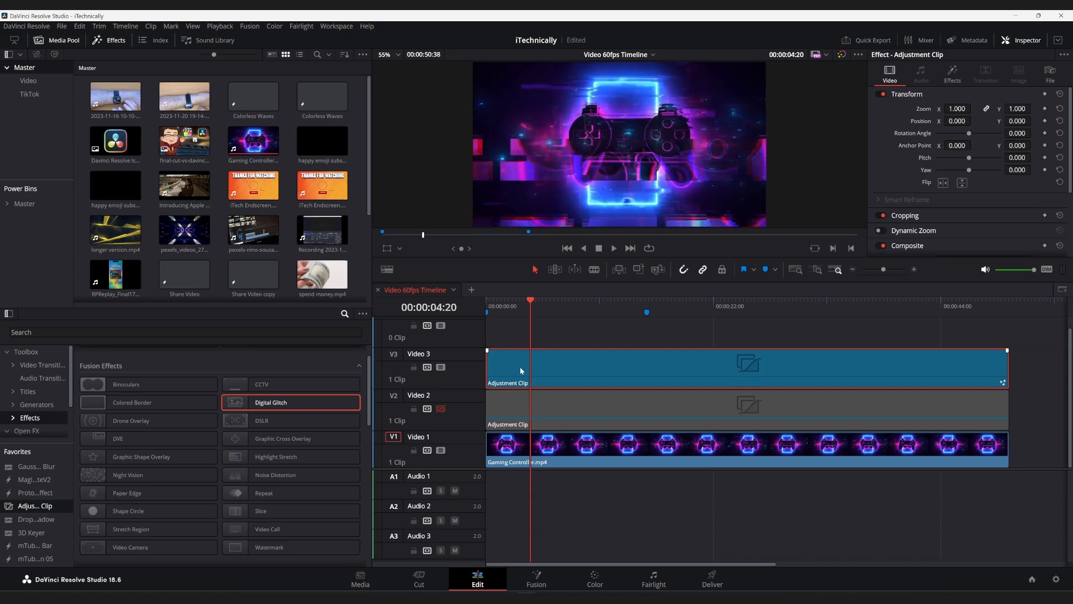
- Re-enable the Video 2 track and play the footage with both adjustment clips combined
left_click(440, 409)
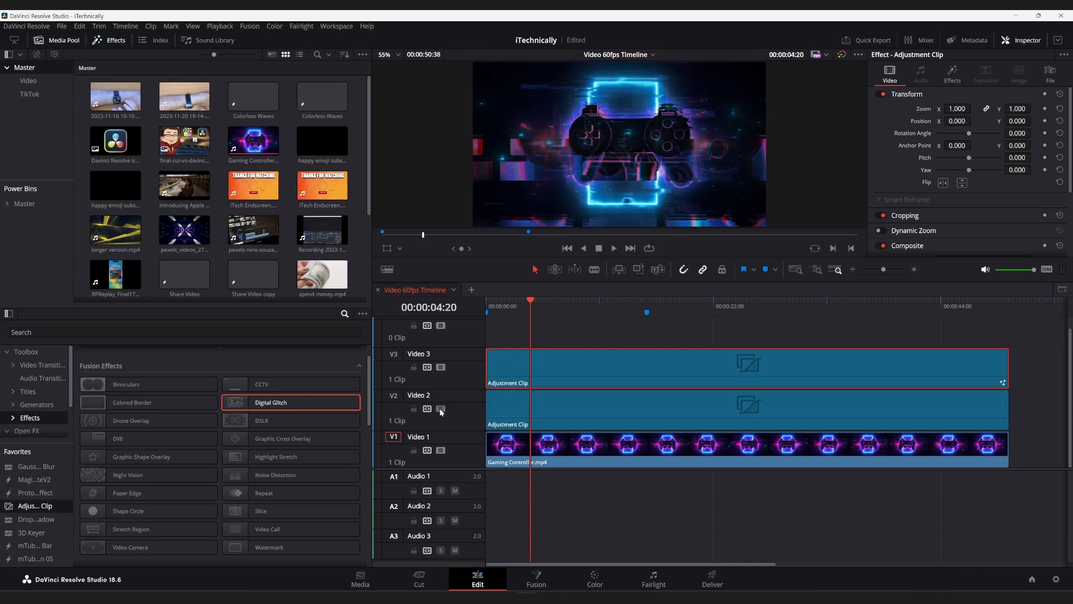
key("space")
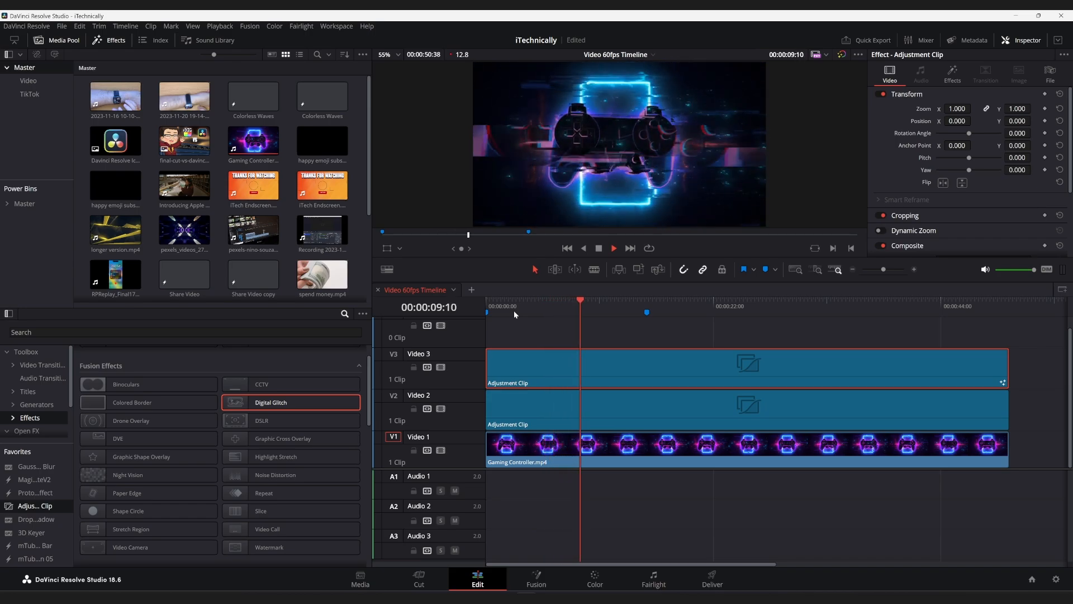
key("space")
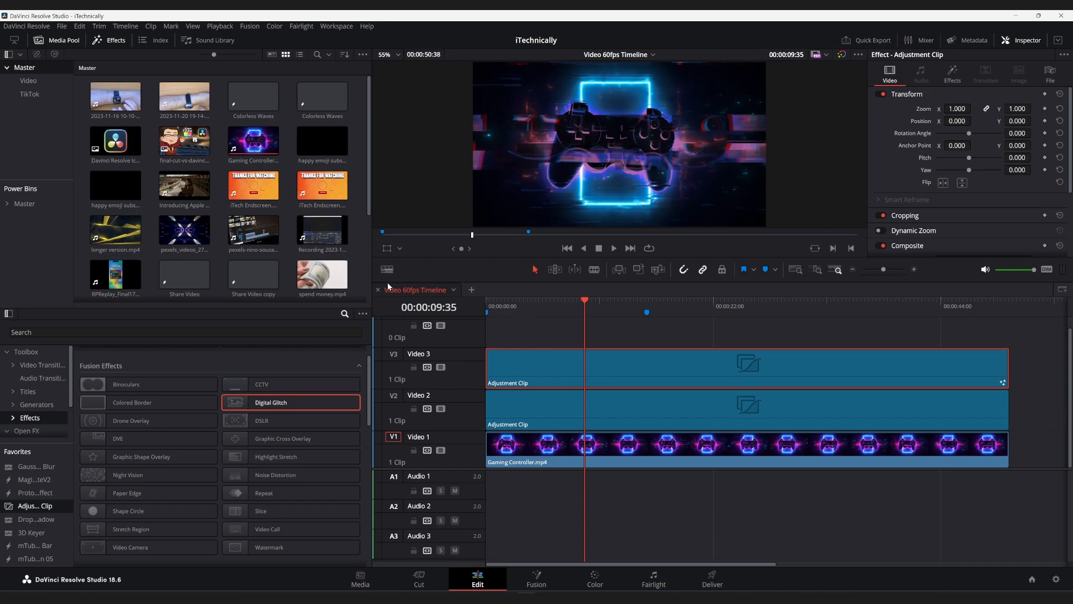
- Save the Video 2 adjustment clip into the media pool's Video bin and rename it Lut Clip
left_click(34, 83)
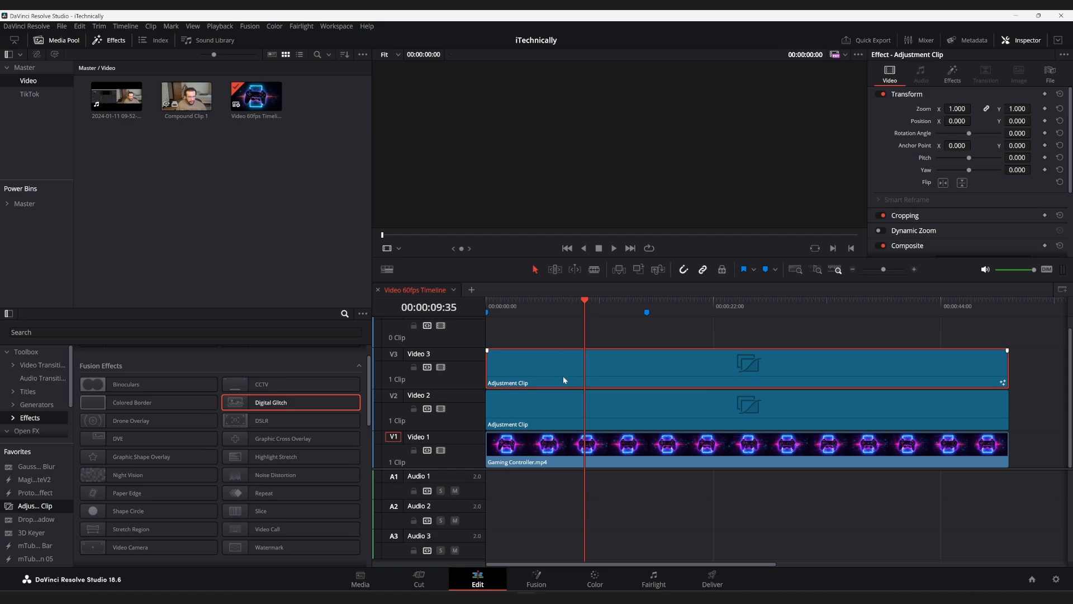
left_click(549, 408)
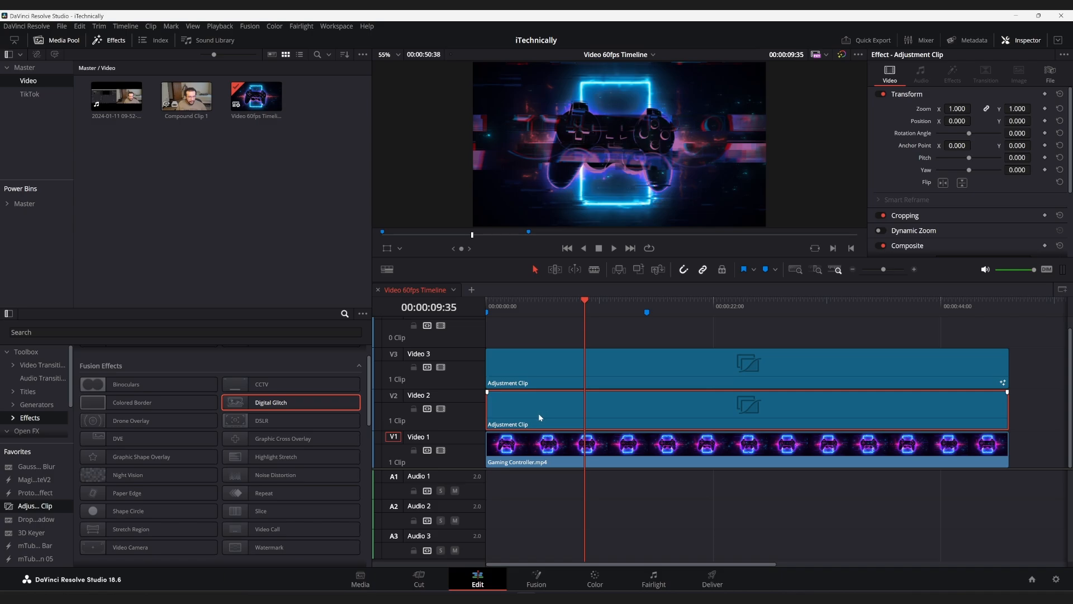
left_click_drag(539, 416, 159, 211)
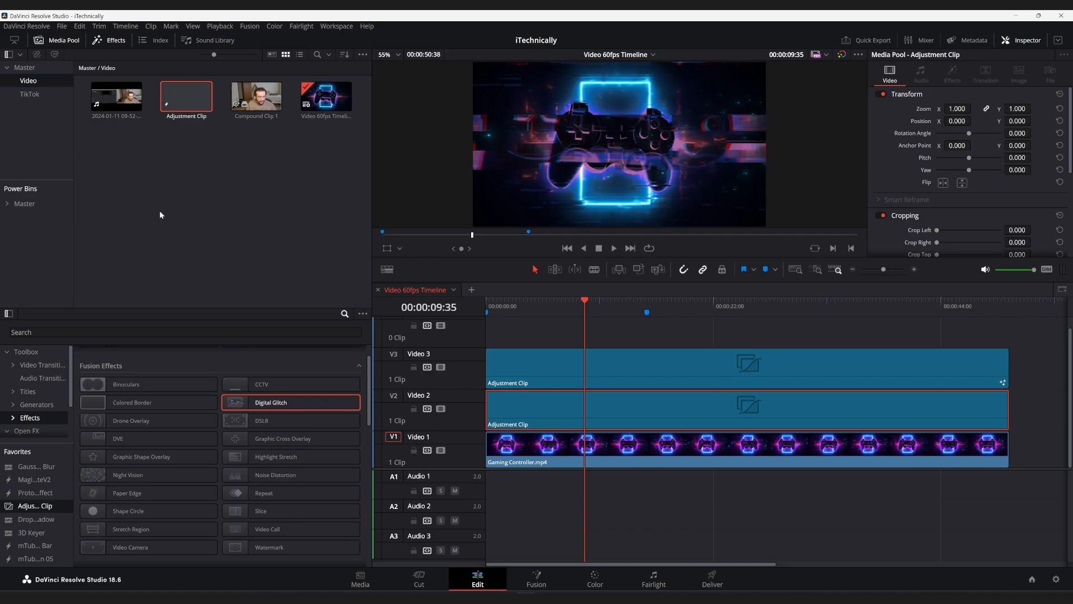
double_click(183, 116)
type("Lut")
left_click(205, 167)
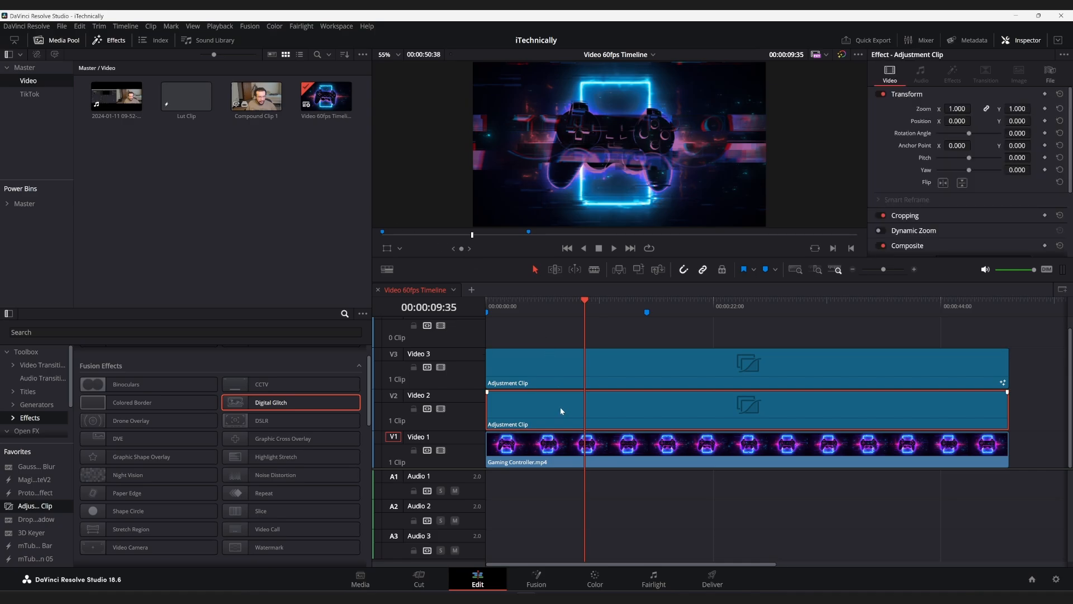
- Delete the adjustment clips on Video 2 and Video 3 from the timeline
key("Delete")
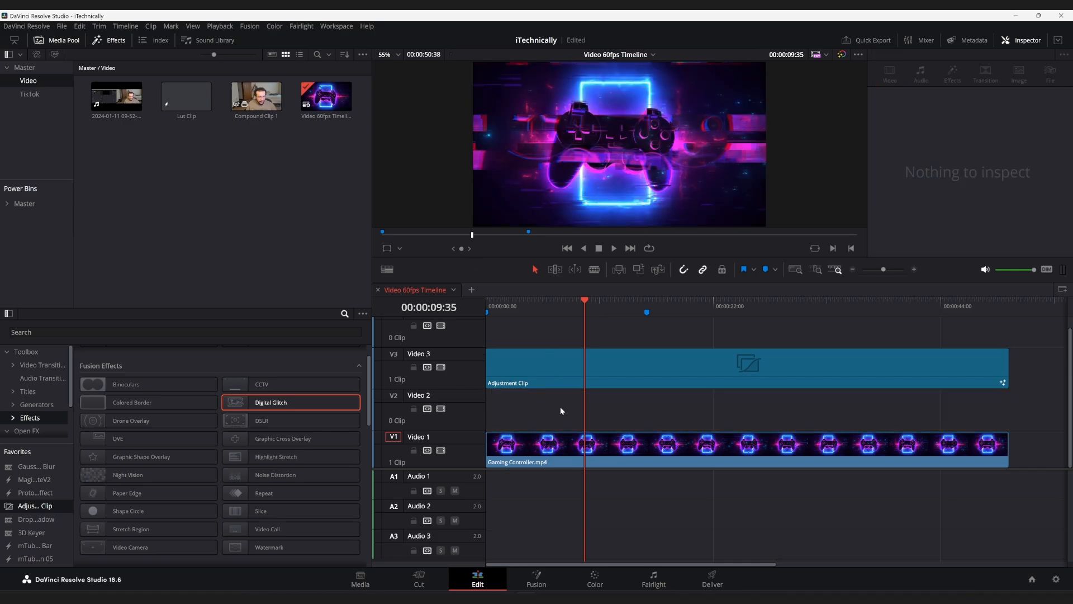
left_click(552, 306)
left_click_drag(553, 303, 662, 303)
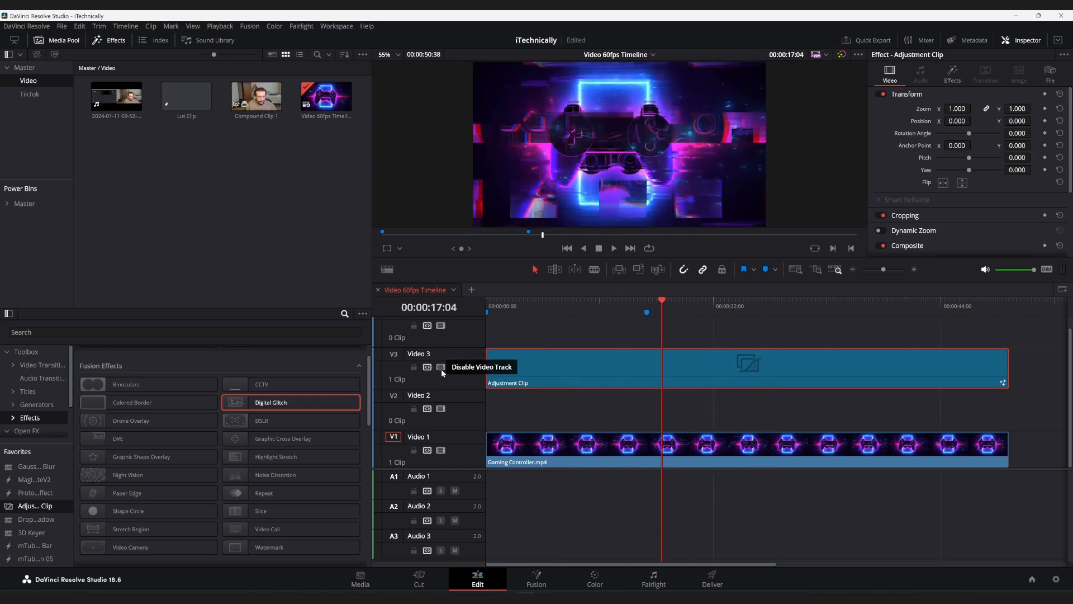
key("Delete")
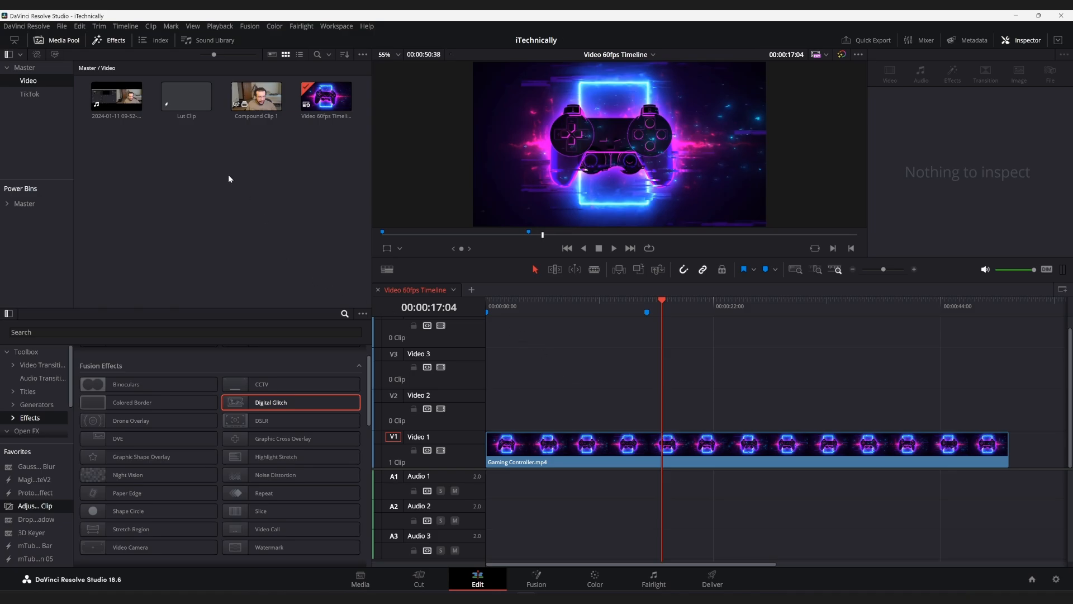
- Try the saved Lut Clip on Video 2 from the start of Gaming Controller.mp4 and delete it from the timeline
left_click_drag(180, 91, 487, 393)
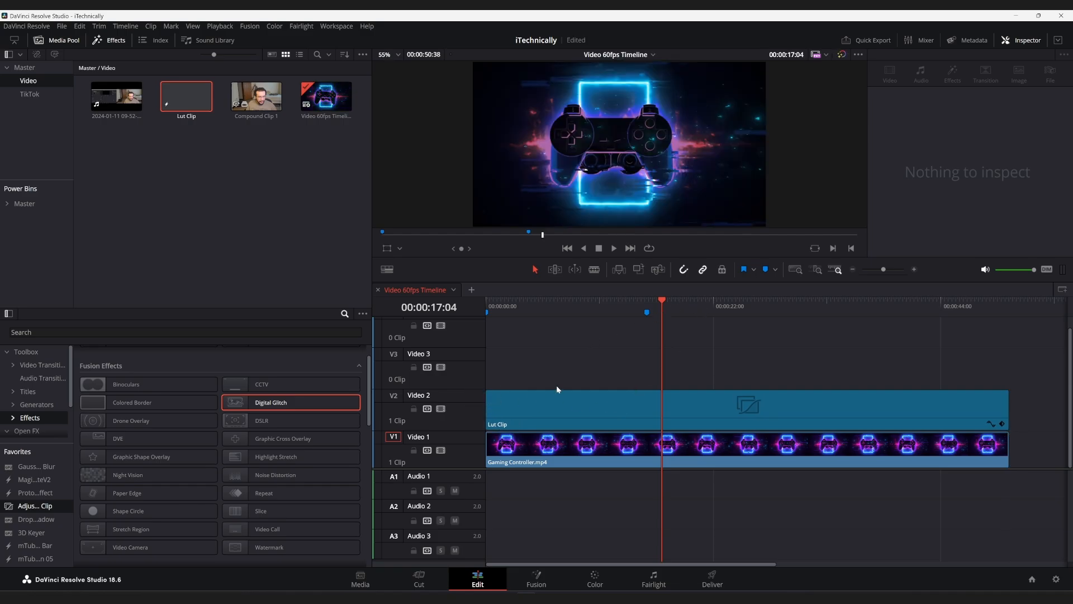
left_click(545, 405)
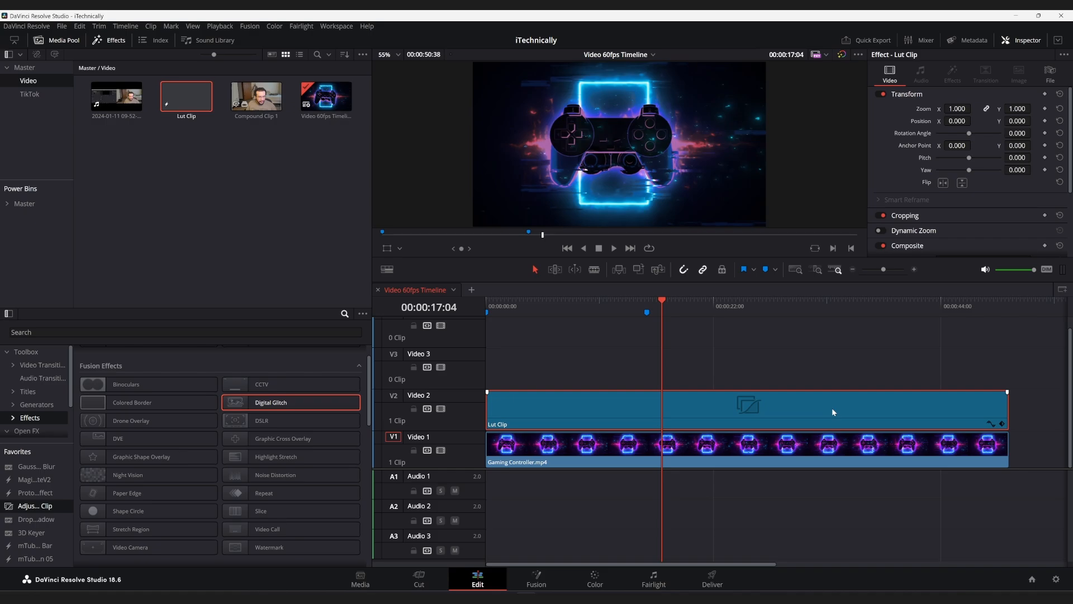
key("Delete")
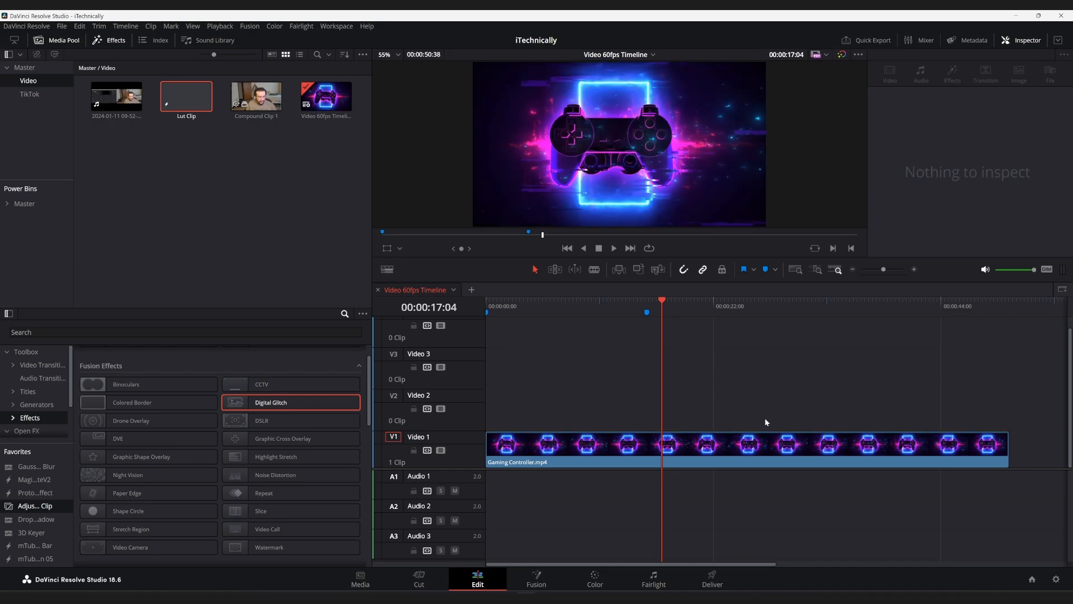
- Set the color saturation of Gaming Controller.mp4 itself to 0 and scrub through the edited timeline to check it
left_click(739, 442)
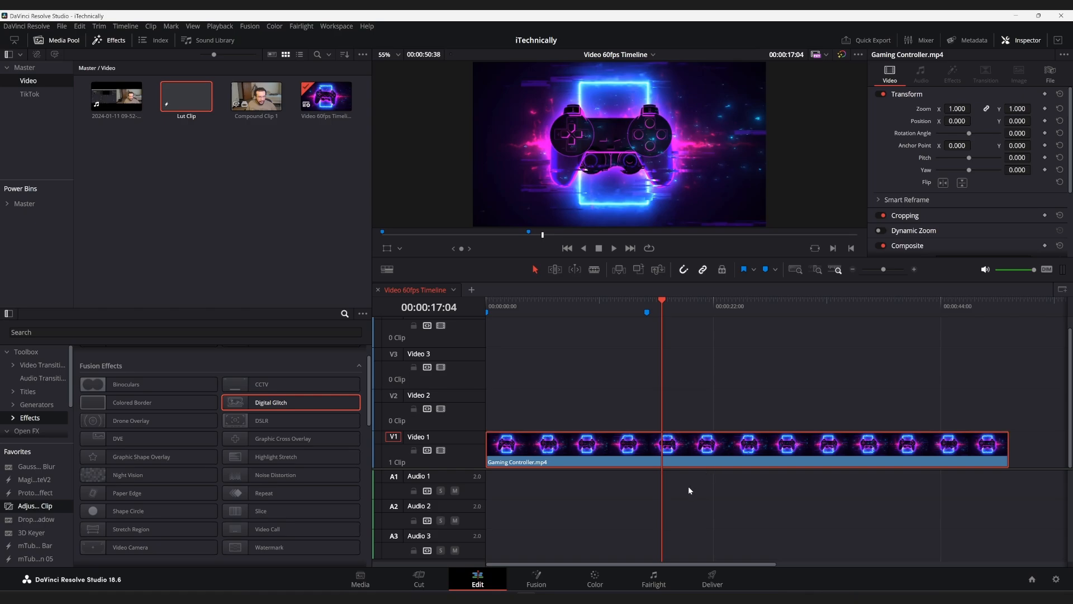
left_click(595, 577)
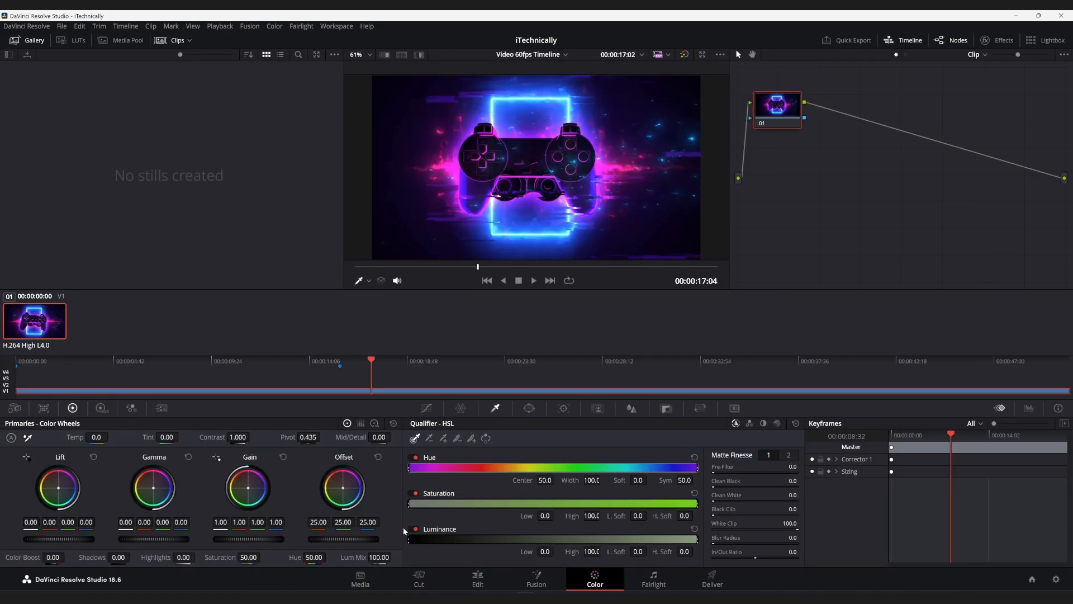
mouse_move(256, 555)
left_mouse_down()
mouse_move(246, 556)
mouse_move(263, 558)
left_mouse_up()
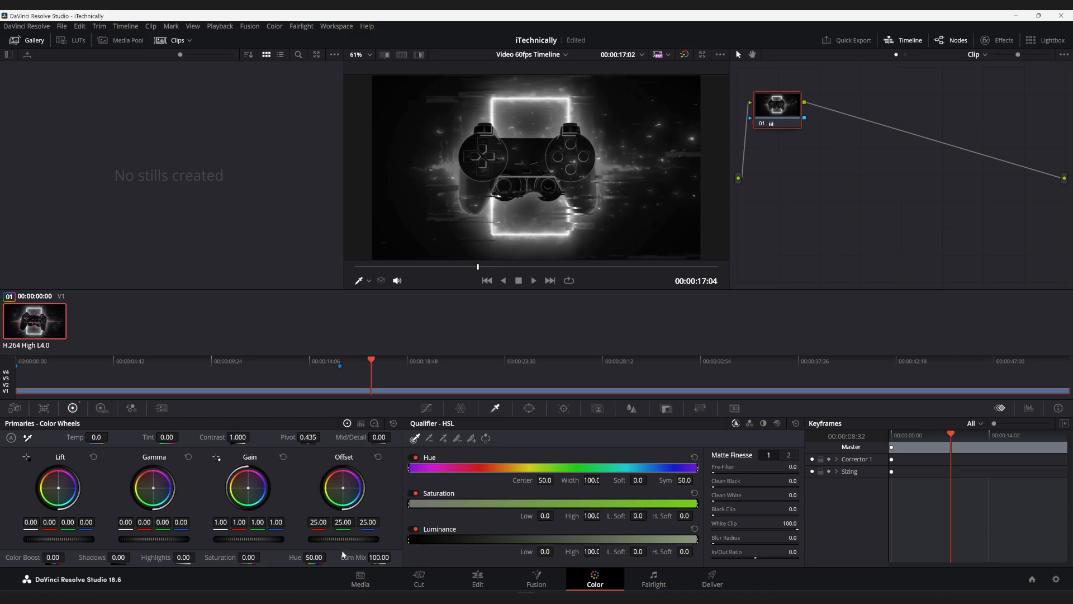
left_click(478, 579)
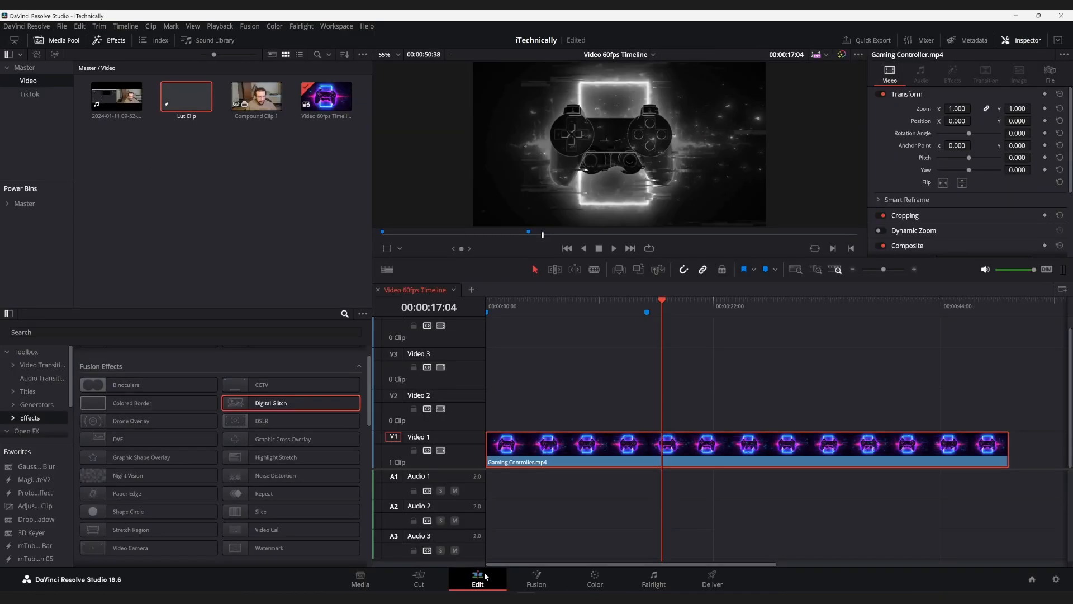
left_click(487, 300)
left_click_drag(486, 300, 549, 330)
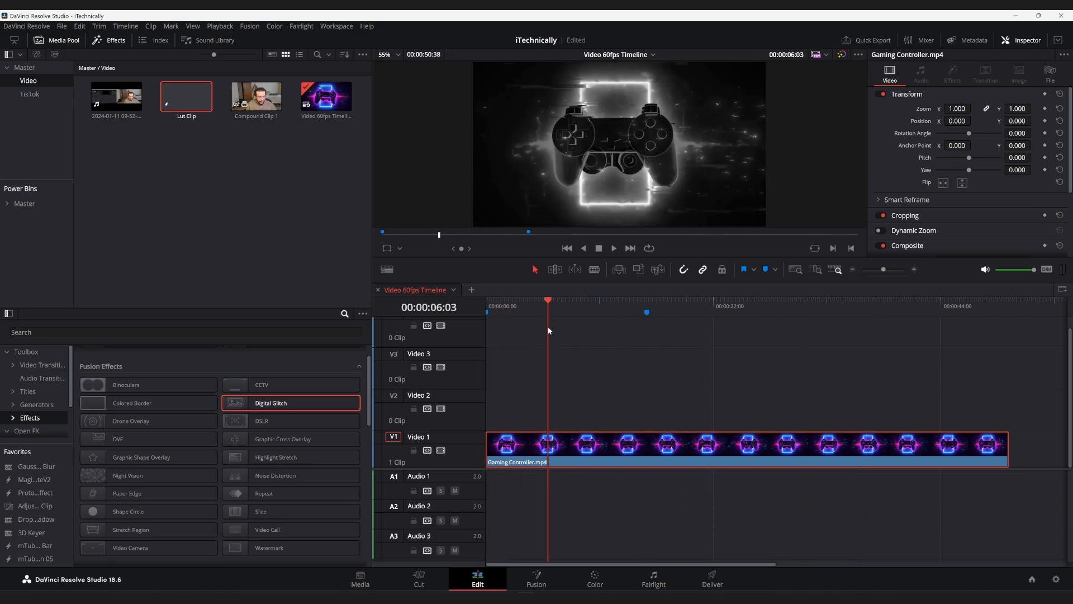
- Restore the color saturation of Gaming Controller.mp4 to 50 and return to the timeline
left_click(595, 576)
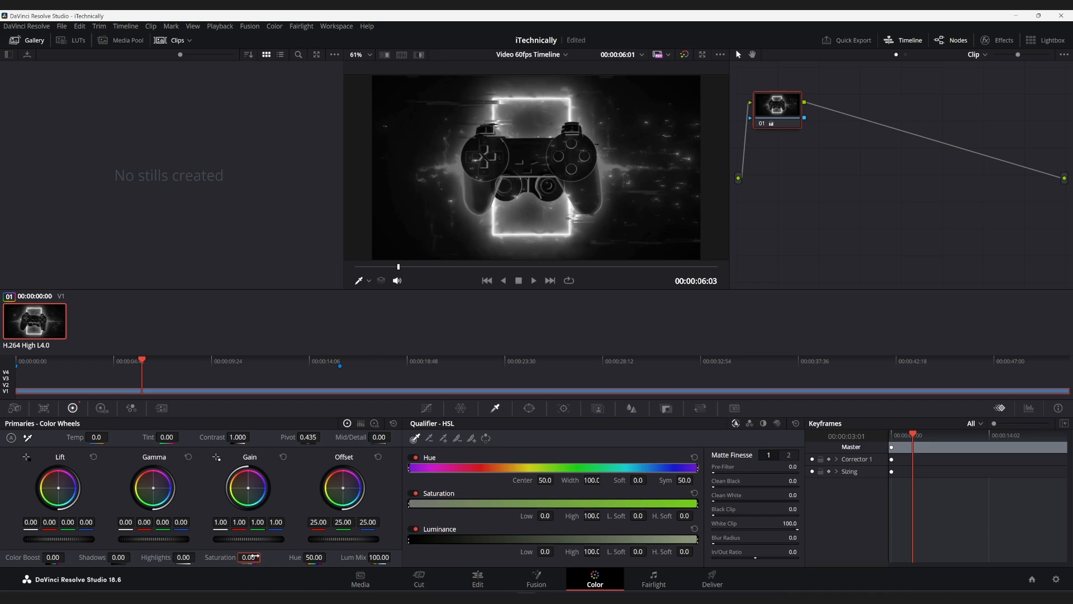
left_click_drag(257, 557, 267, 555)
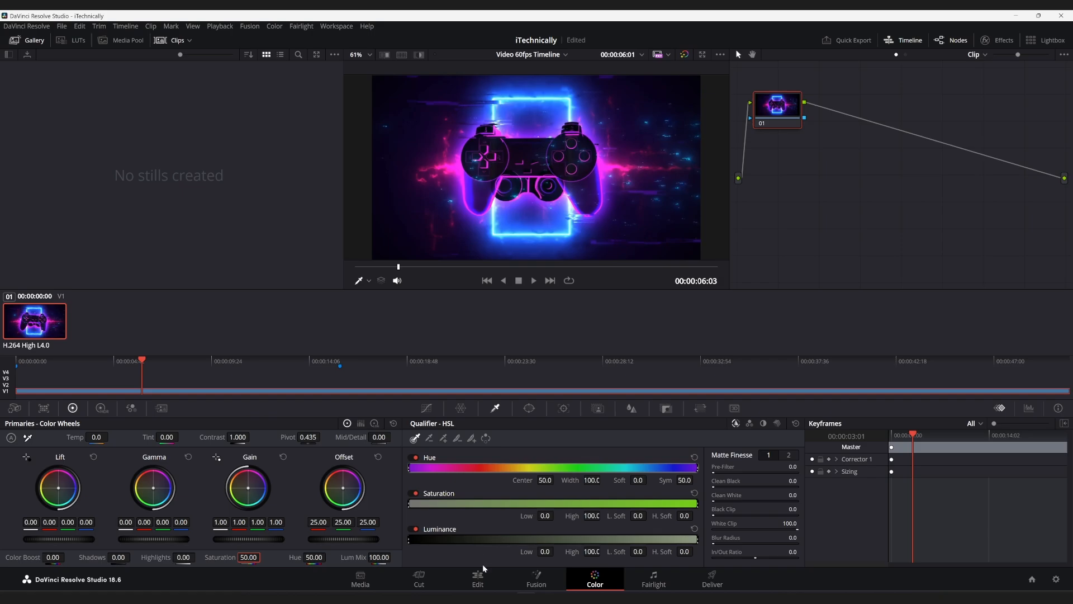
left_click(480, 579)
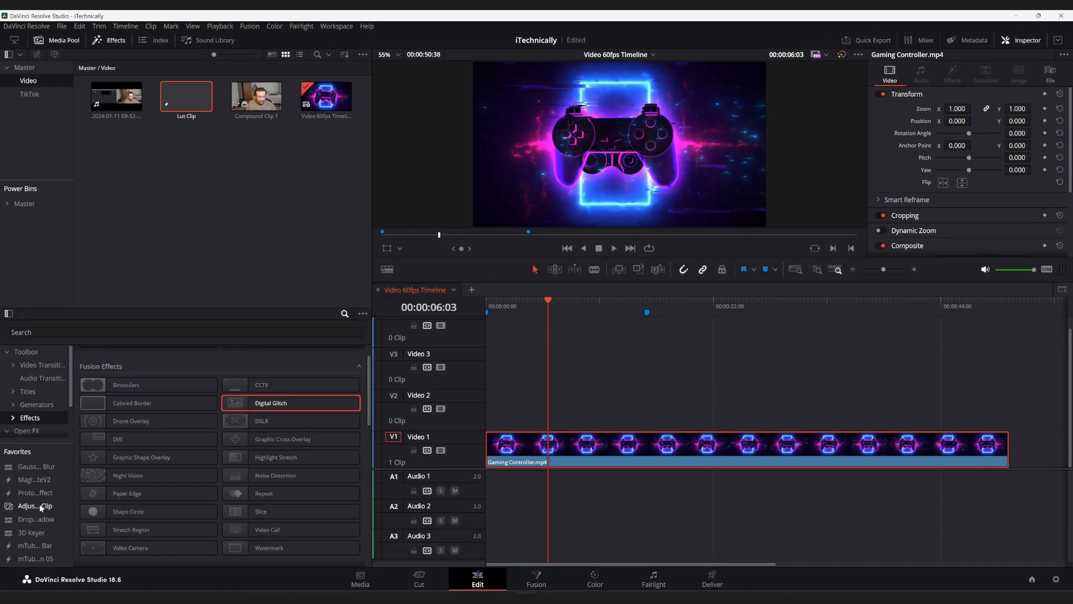
- Add an Adjustment Clip on Video 2 spanning the full length of Gaming Controller.mp4
left_click_drag(43, 507, 1006, 414)
left_click(509, 407)
left_click(742, 399)
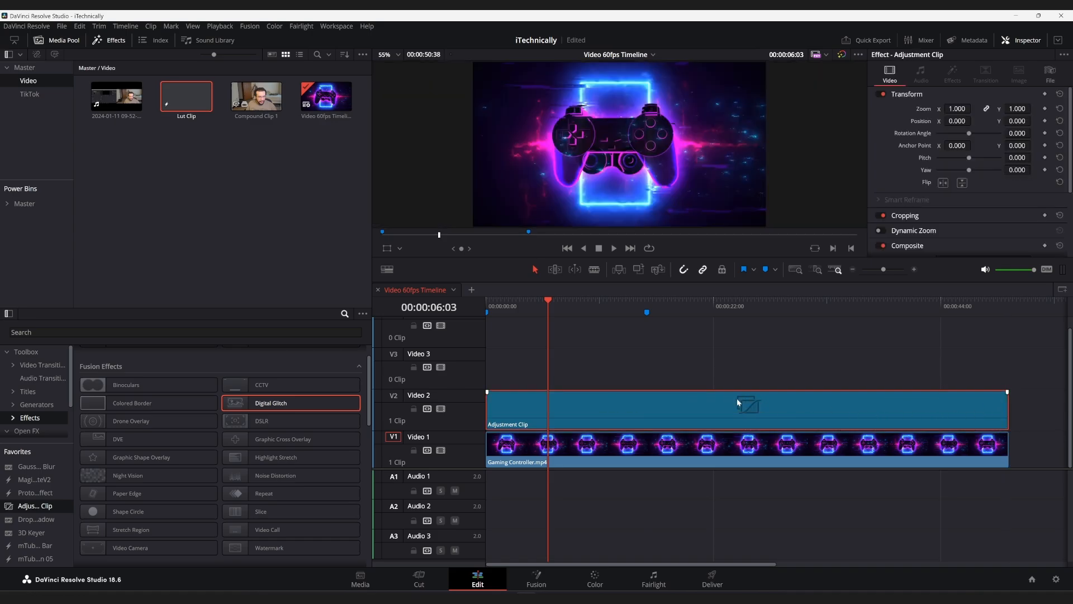
- Set the color saturation of the Video 2 adjustment clip to 0 and return to the timeline
left_click(595, 576)
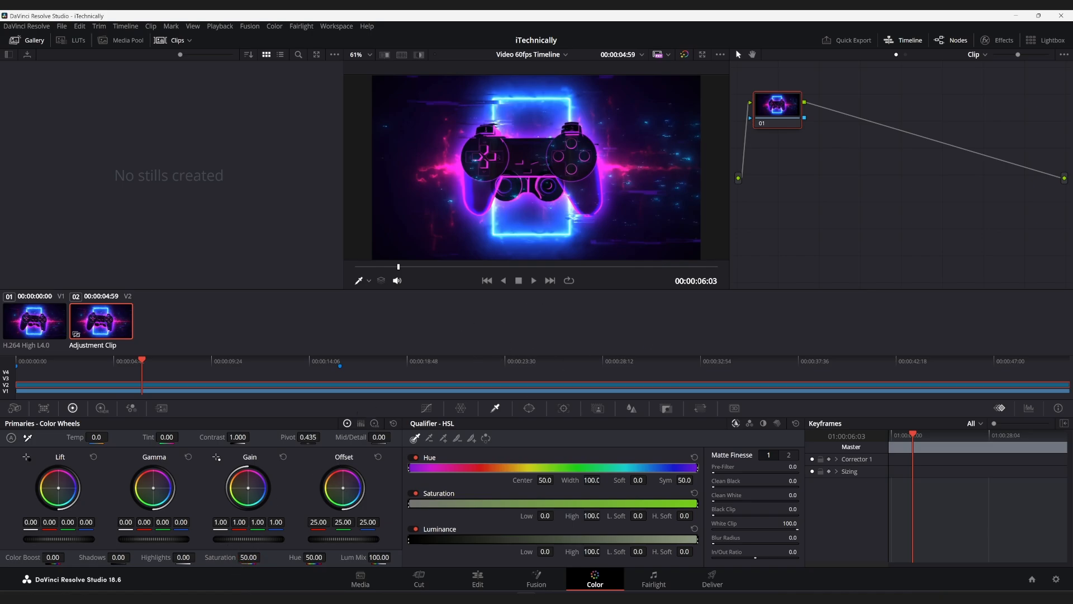
left_click_drag(249, 557, 190, 558)
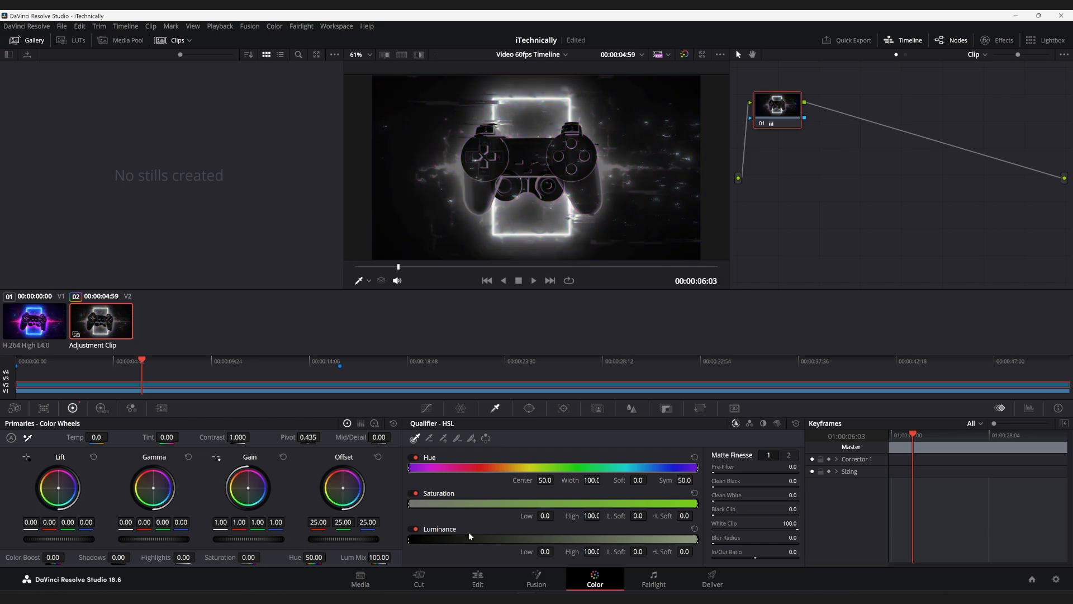
left_click(478, 578)
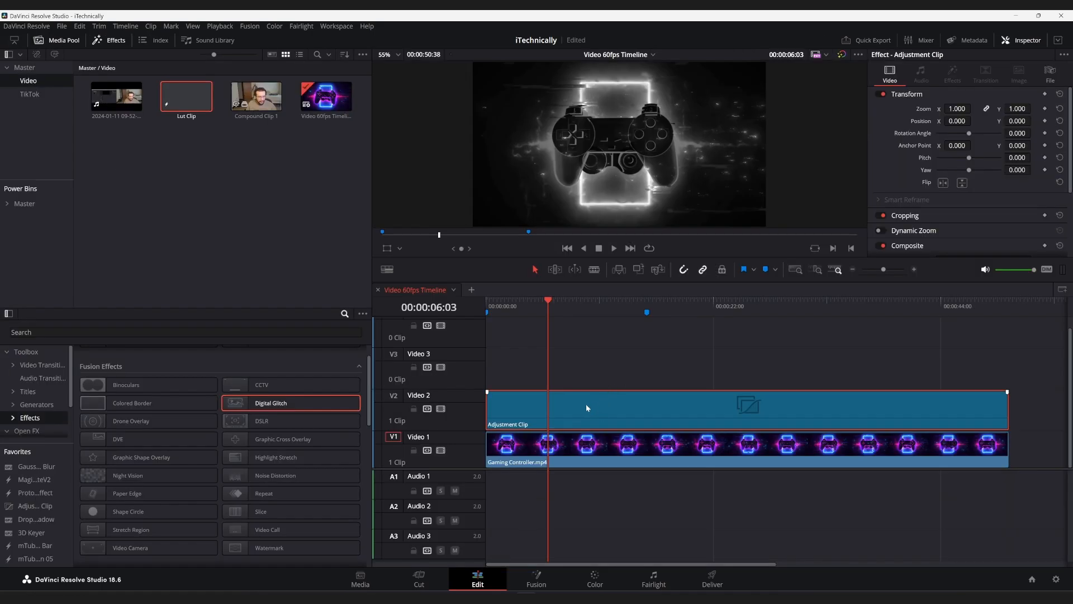
- Compare the footage with the Video 2 track disabled and enabled, and view the first frame of the timeline
left_click(441, 409)
left_click(441, 408)
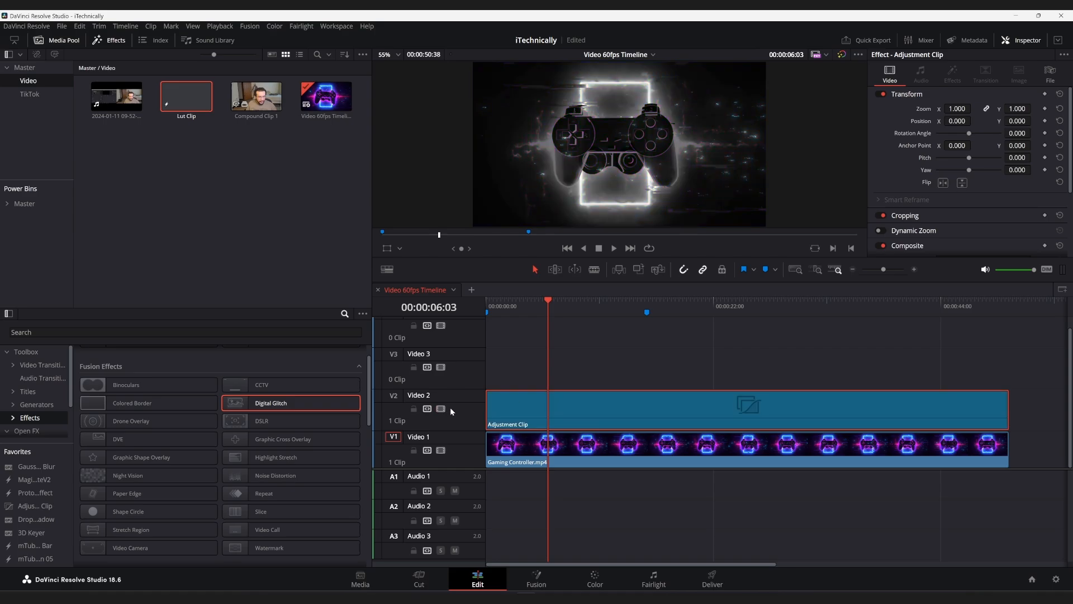
left_click(488, 297)
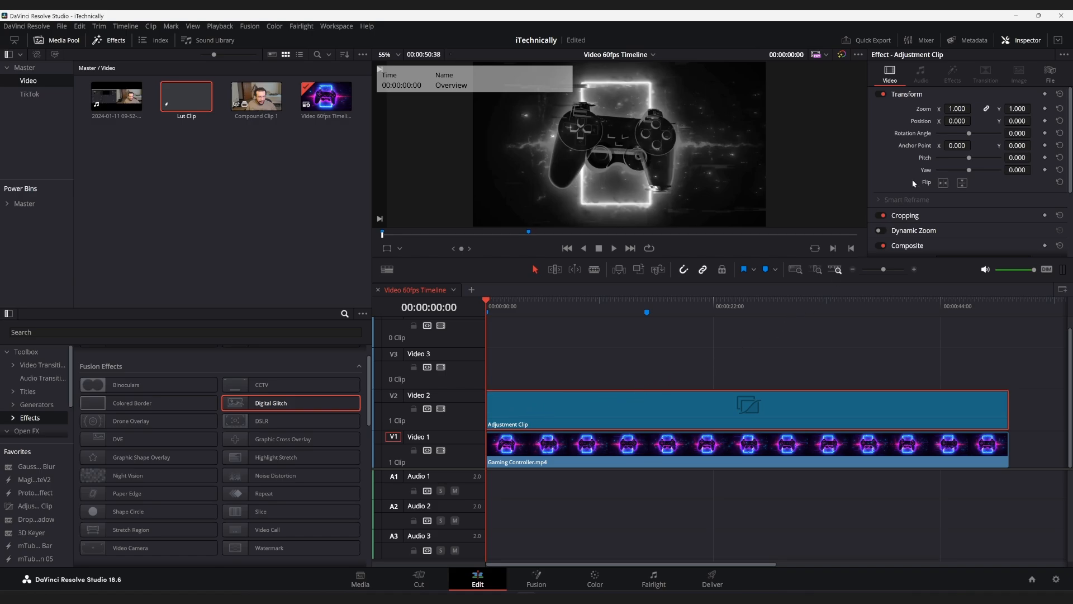
- Keyframe the adjustment clip's opacity from 0 at the first frame to 100 at 00:00:50:38, and play the fade from the start
scroll(925, 168, "down", 3)
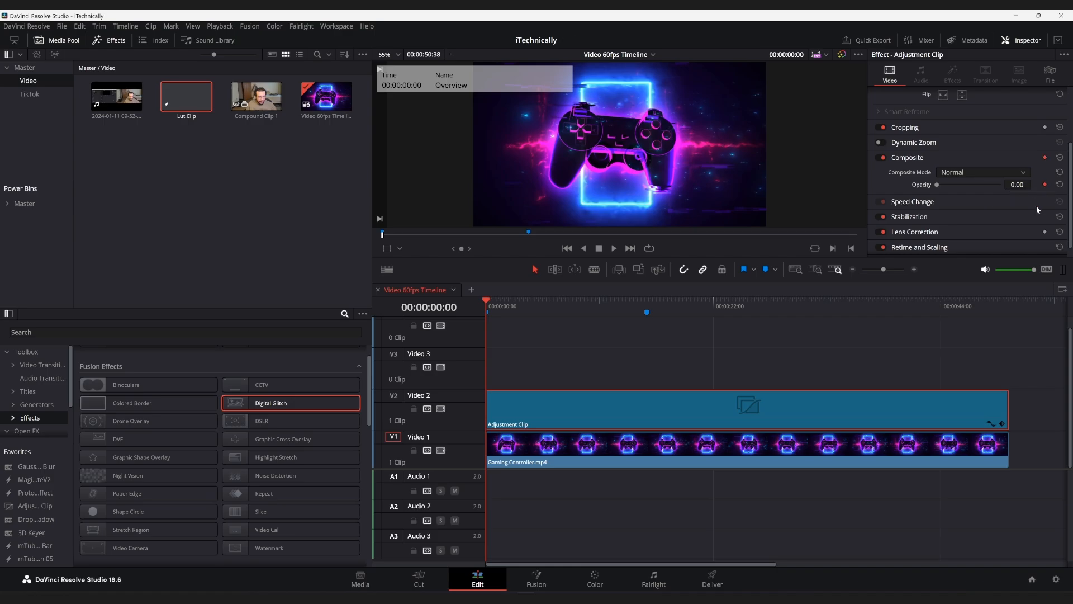
left_click(1009, 309)
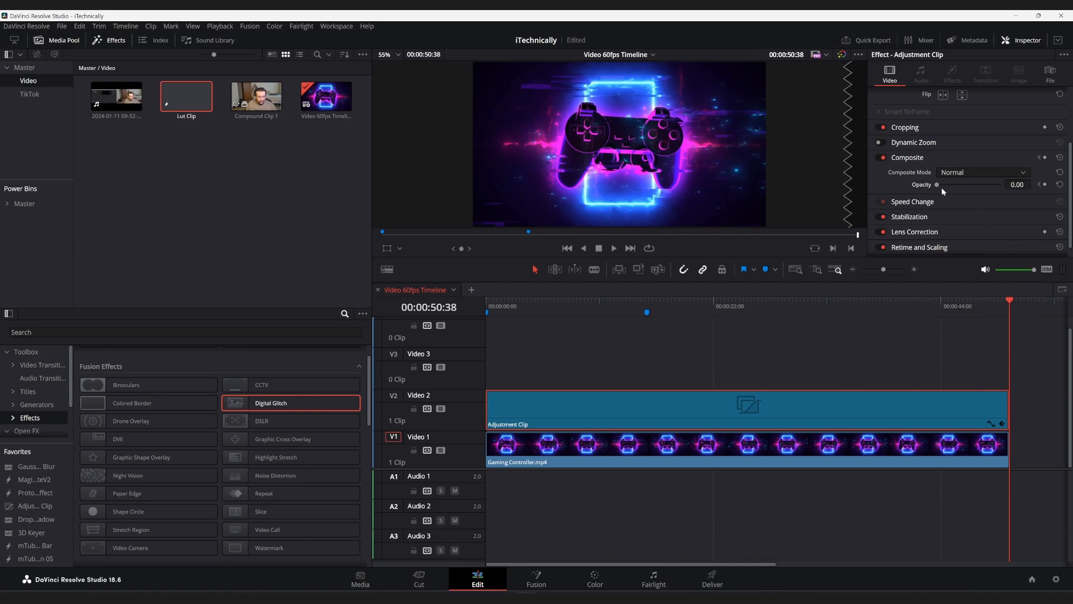
left_click_drag(942, 187, 956, 182)
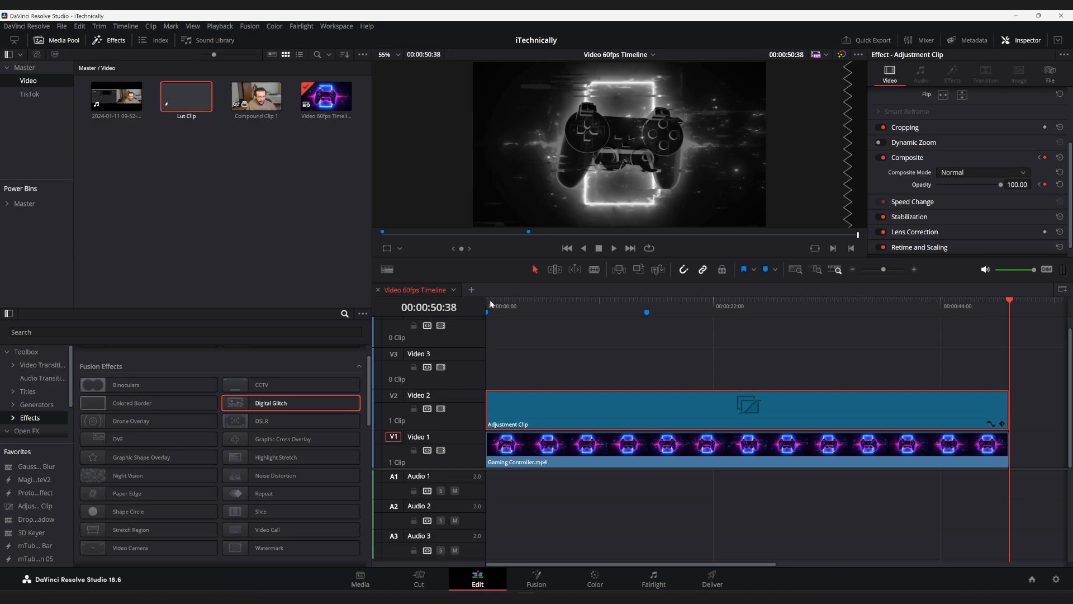
left_click_drag(490, 304, 486, 304)
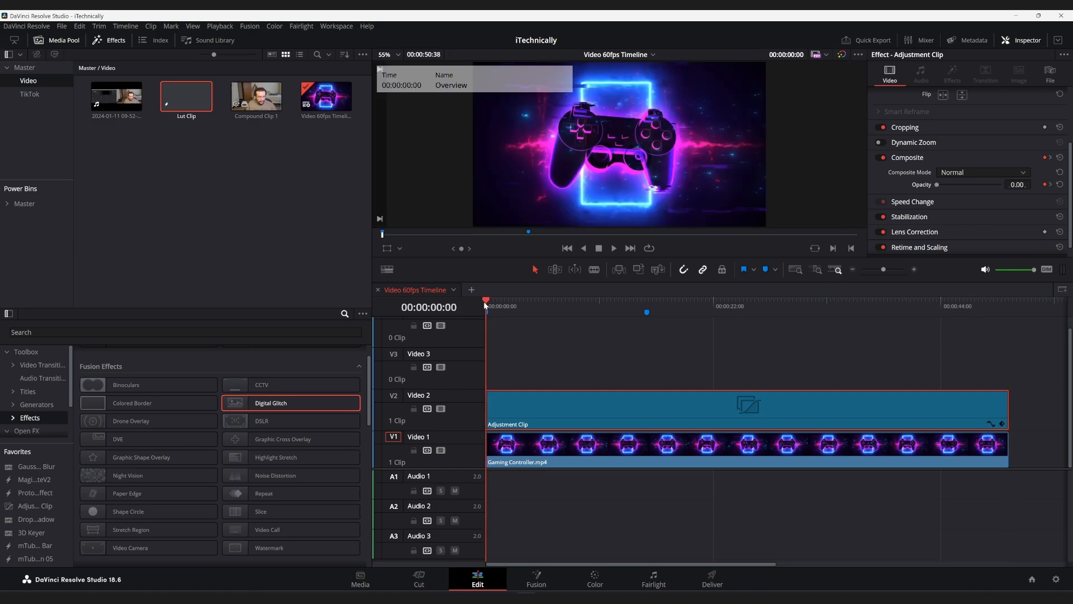
key("space")
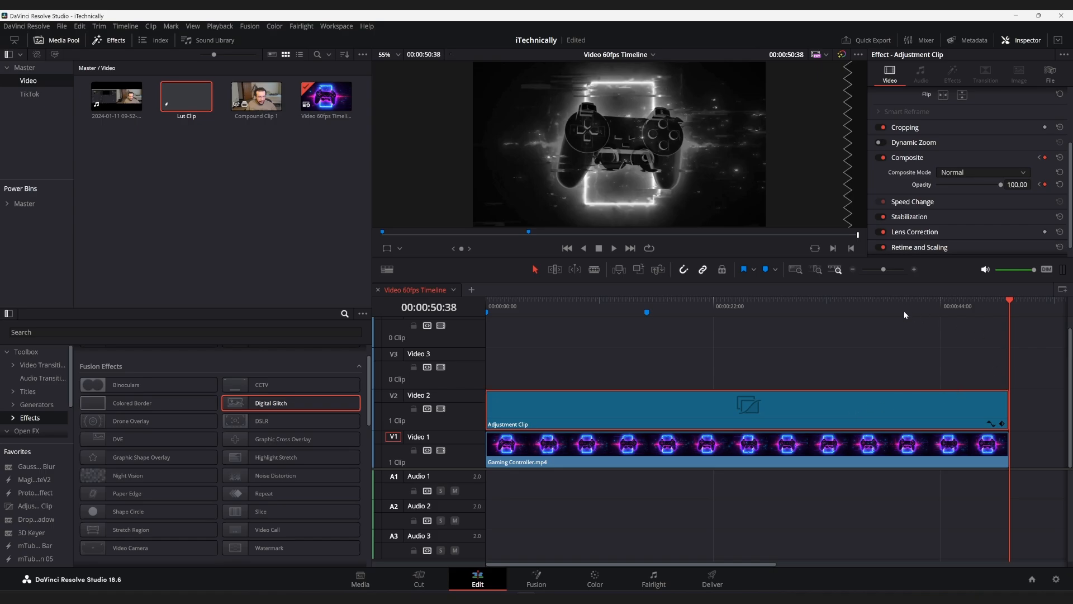
- Shorten the Video 2 adjustment clip to end at about 00:00:24:58 and play its opacity fade from near the start
left_click_drag(1008, 410, 743, 404)
left_click(731, 302)
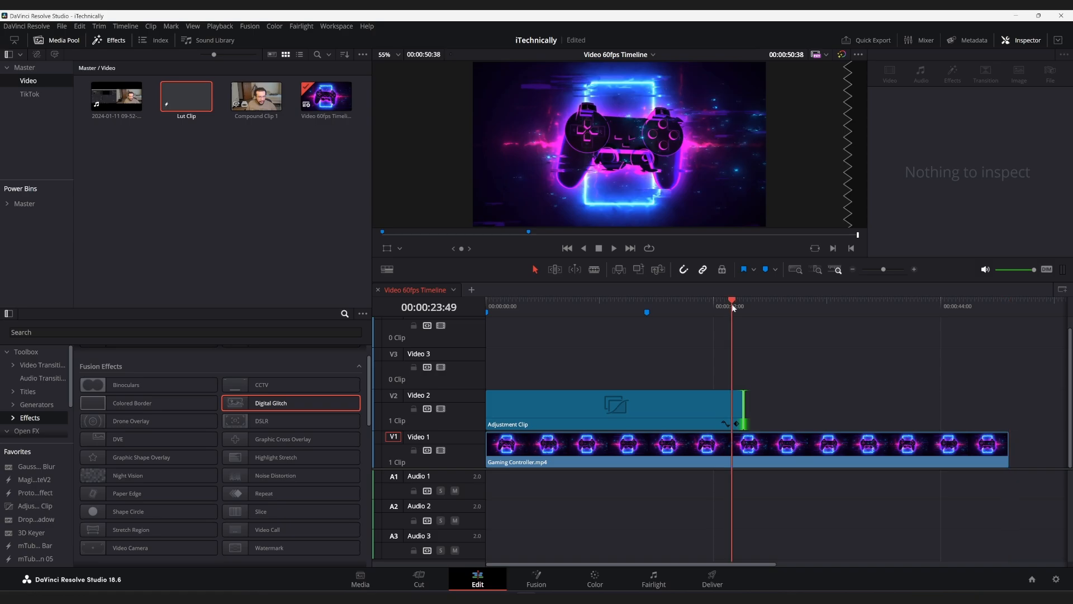
left_click_drag(732, 302, 742, 302)
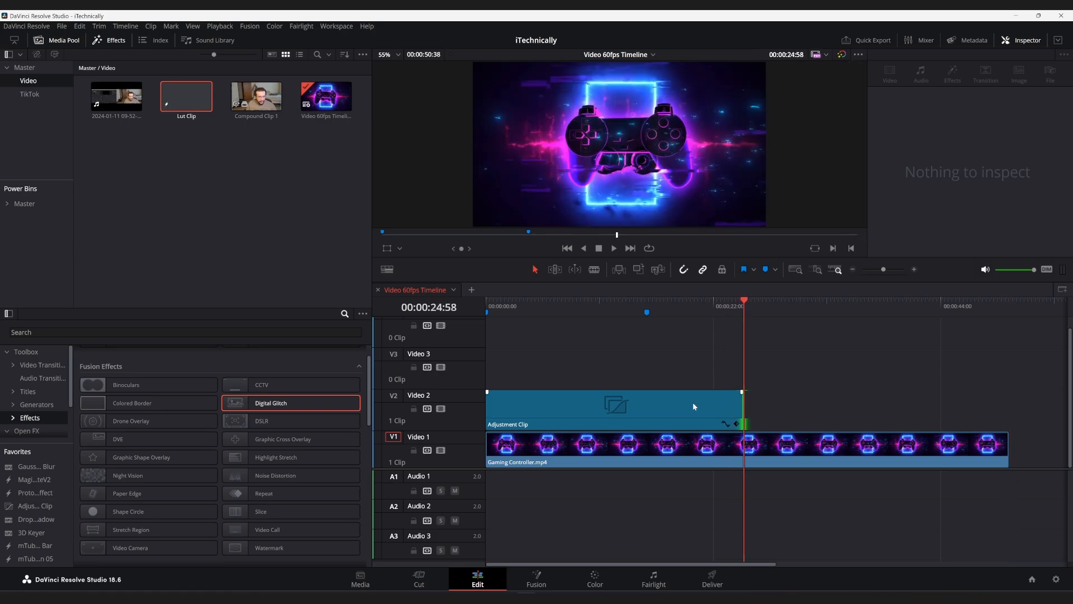
left_click(682, 416)
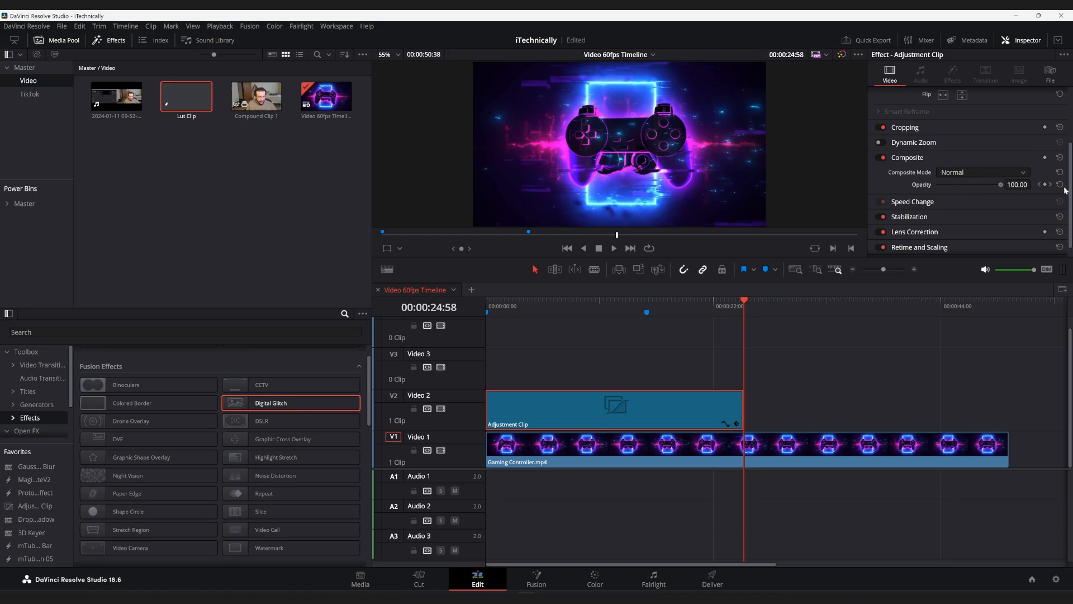
left_click(491, 306)
key("space")
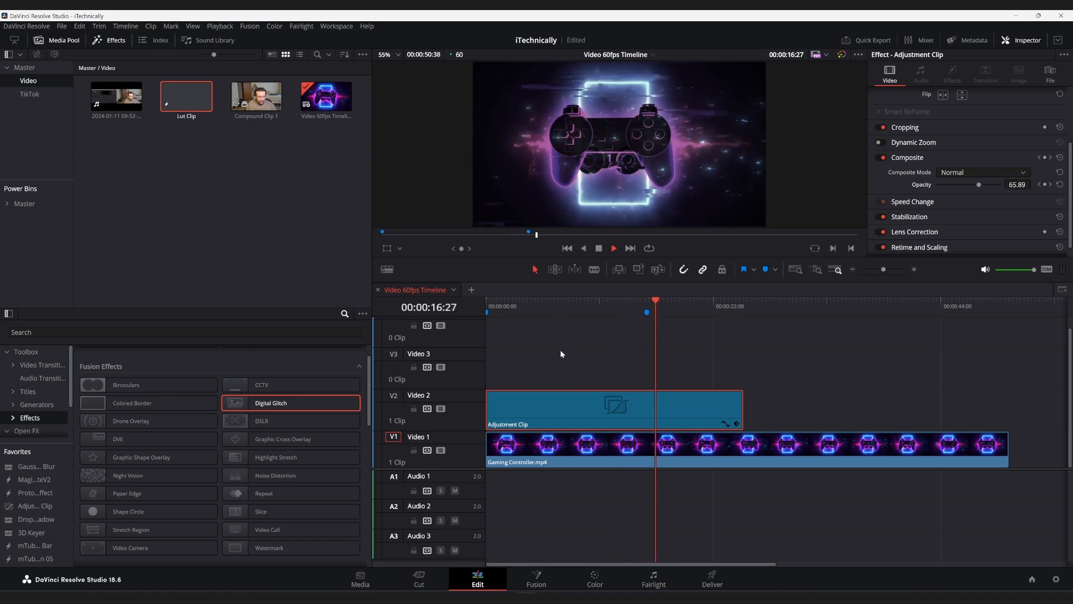
key("space")
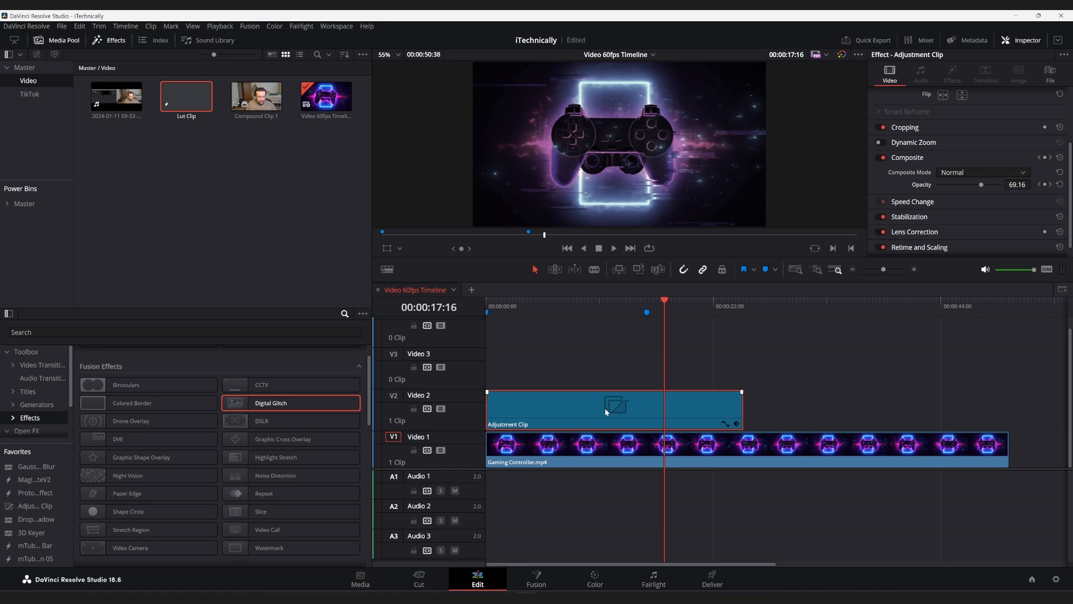
- Replace the Video 2 adjustment clip with the saved Colorless Waves clip from the Effects power bin, starting at the beginning of the timeline
key("Delete")
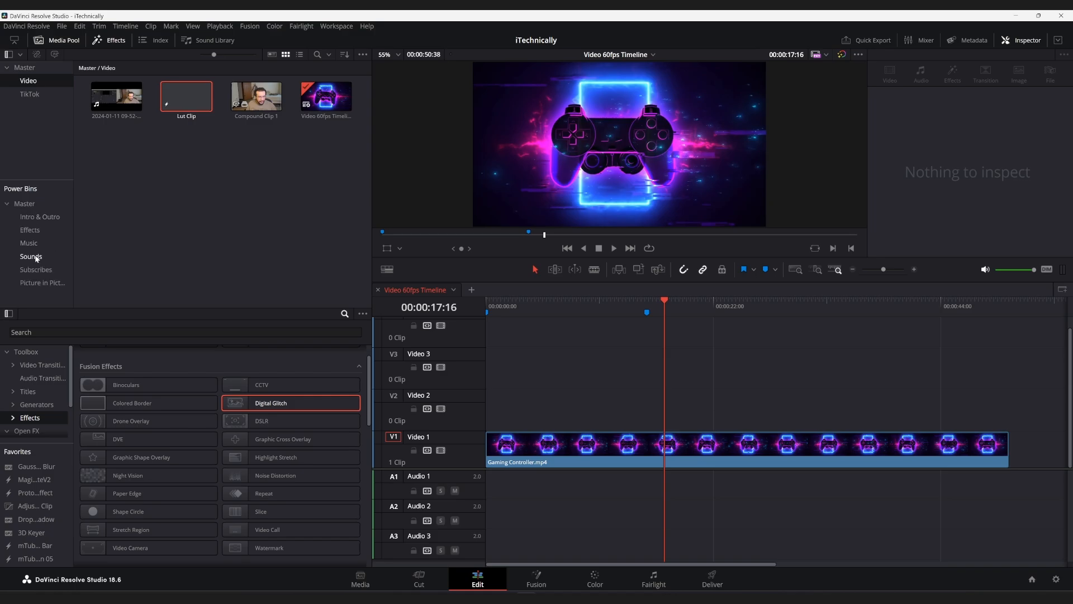
left_click(31, 231)
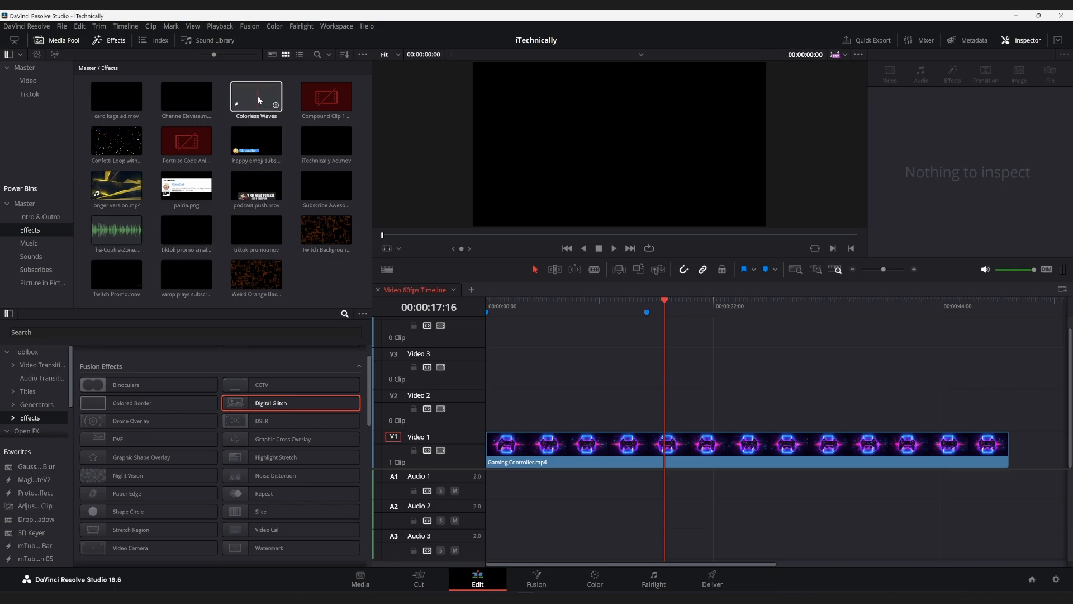
left_click_drag(255, 98, 495, 407)
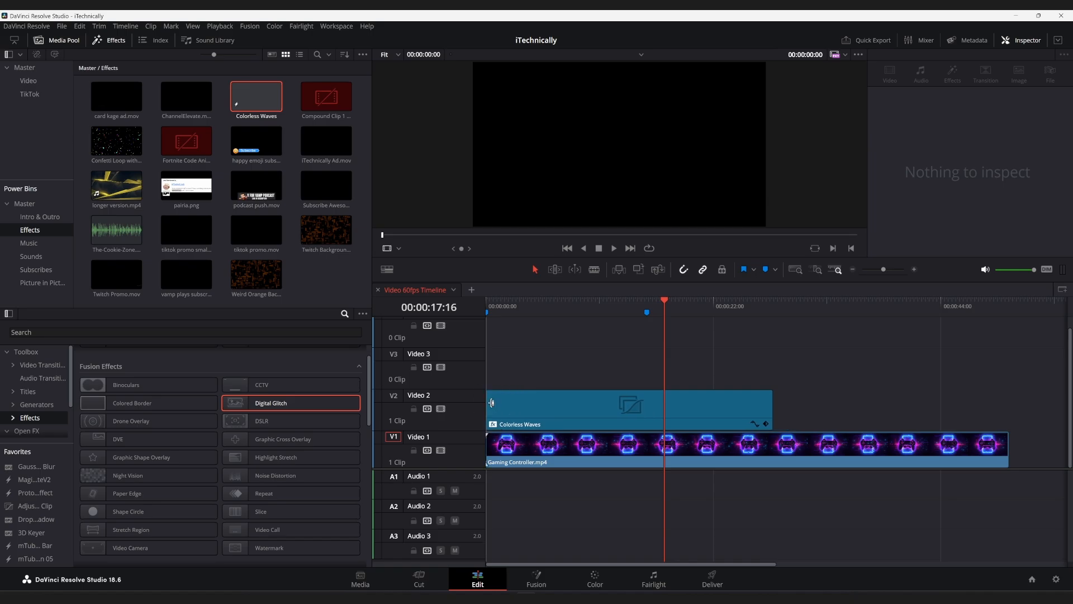
- Play the footage under the Colorless Waves clip and review the clip's Fast Noise Open FX settings
left_click(488, 307)
key("space")
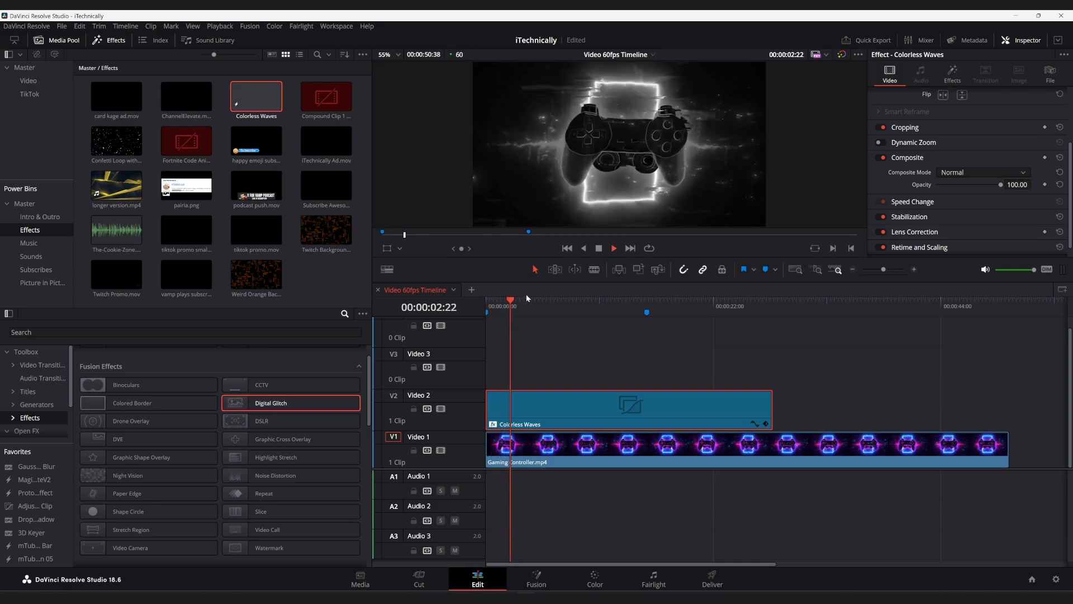
key("space")
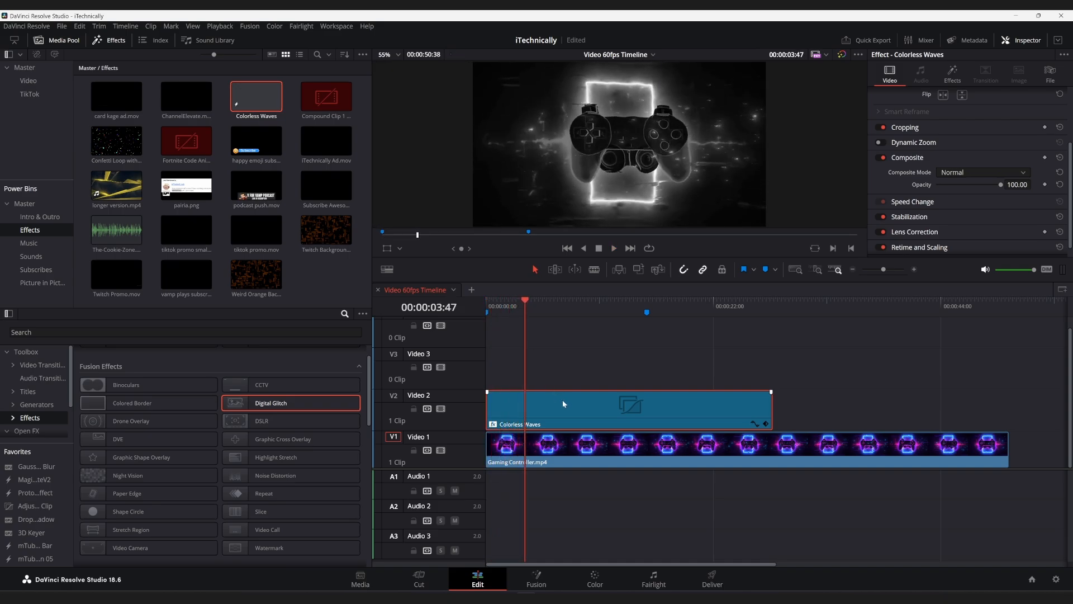
left_click(961, 72)
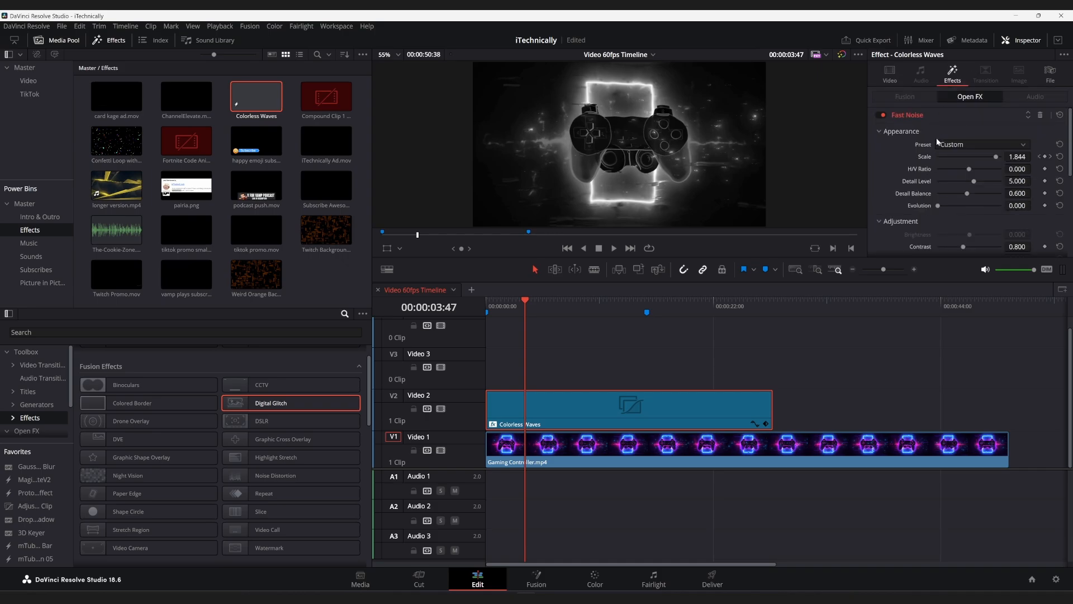
scroll(937, 141, "down", 5)
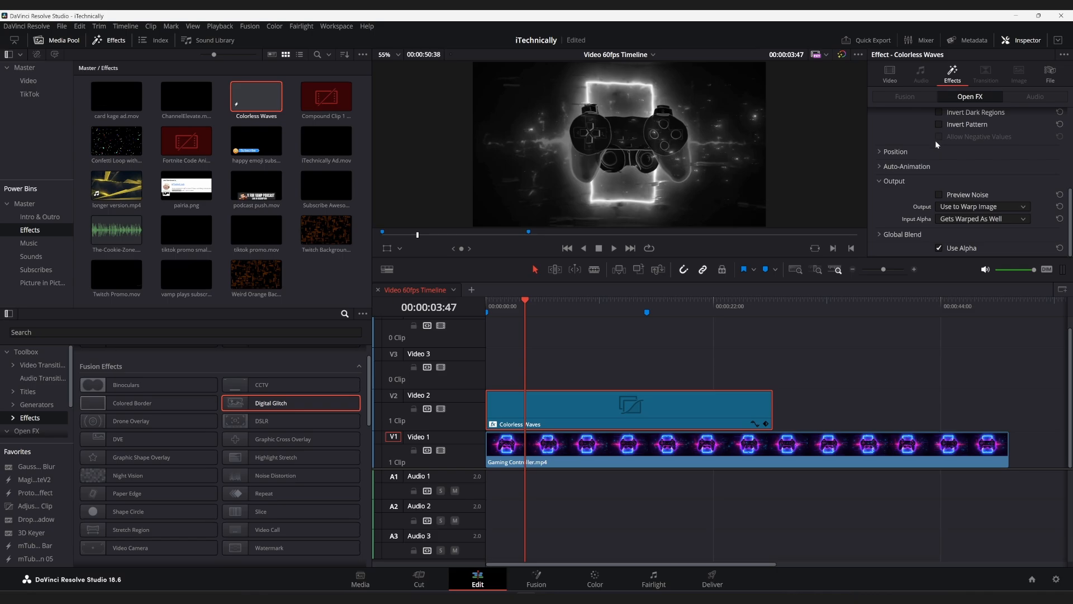
scroll(935, 140, "up", 5)
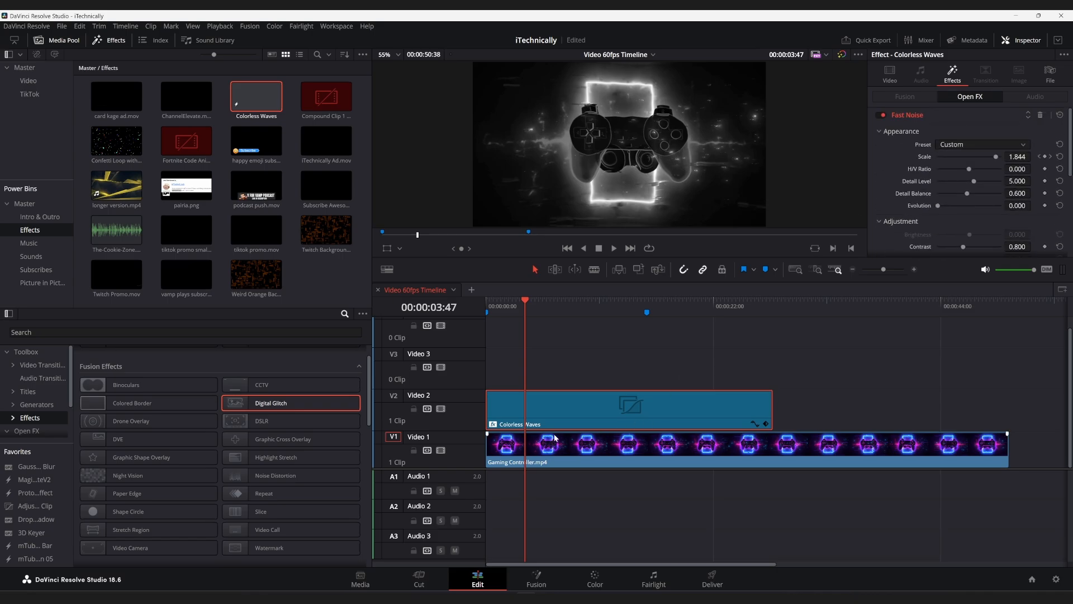
key("space")
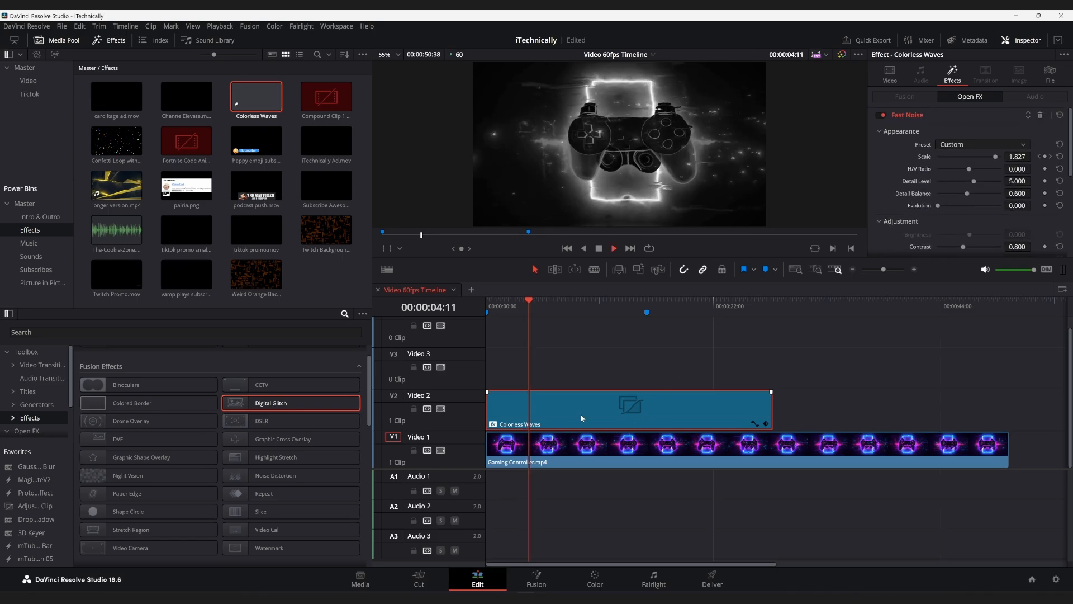